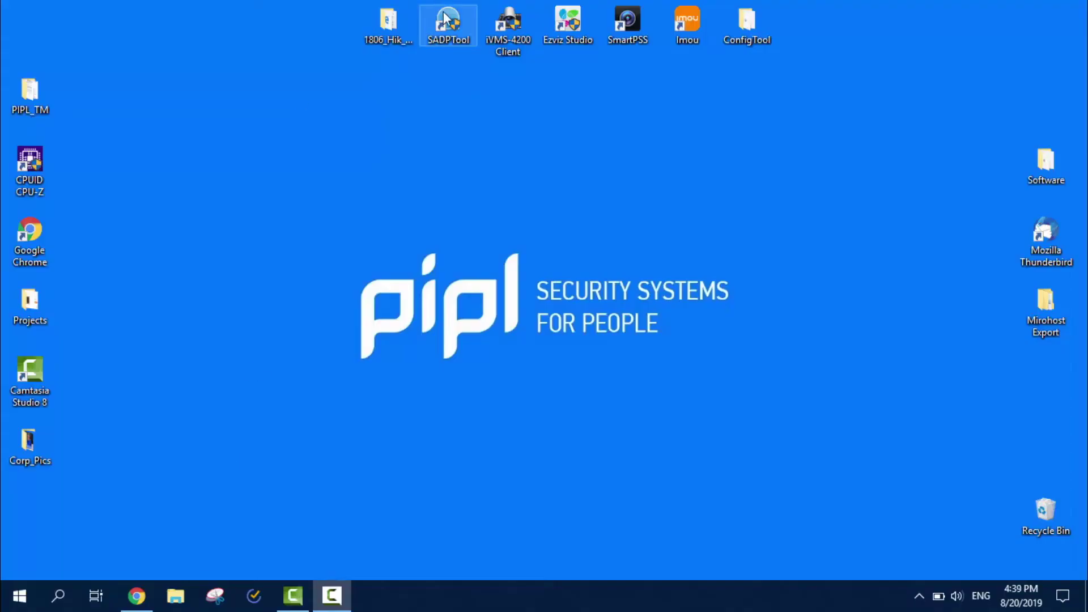
Launch SADP, mark the inactive DS-2CD2443G0-I camera and enter a strong new password twice.
double_click(445, 19)
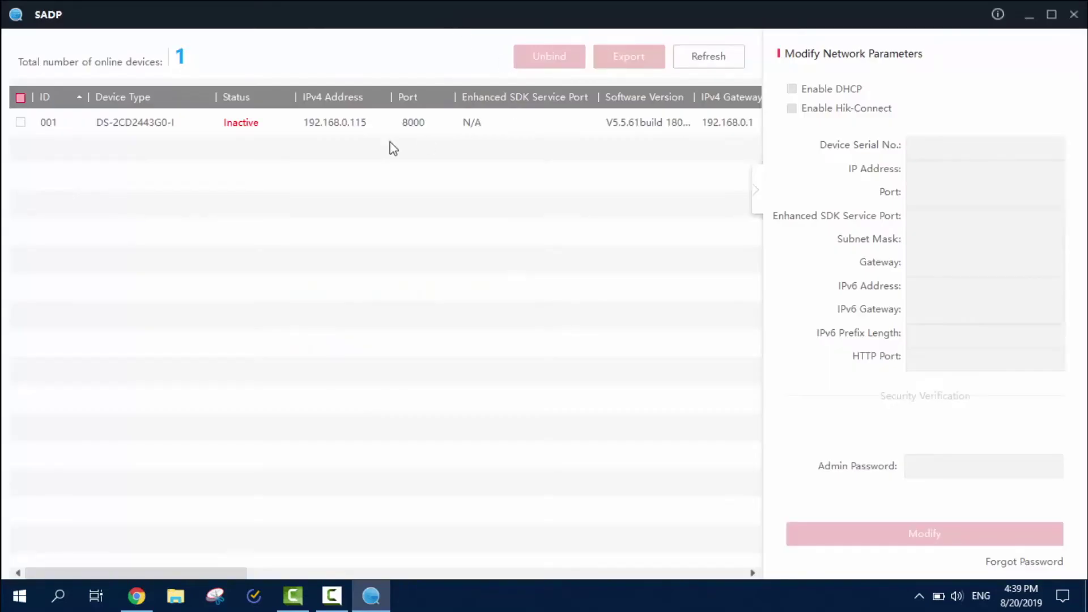
click(278, 136)
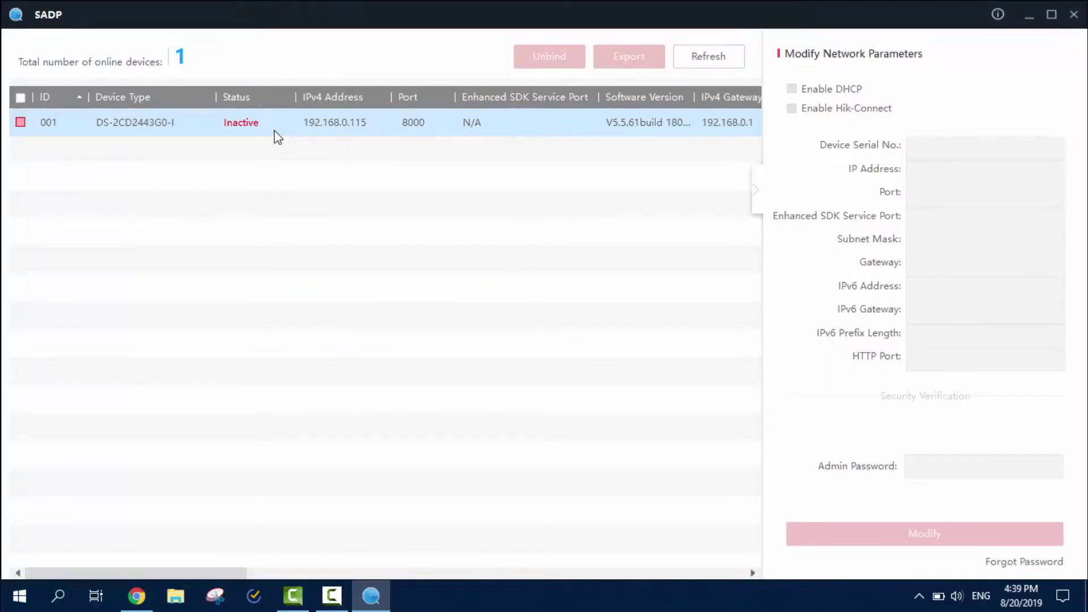
click(20, 123)
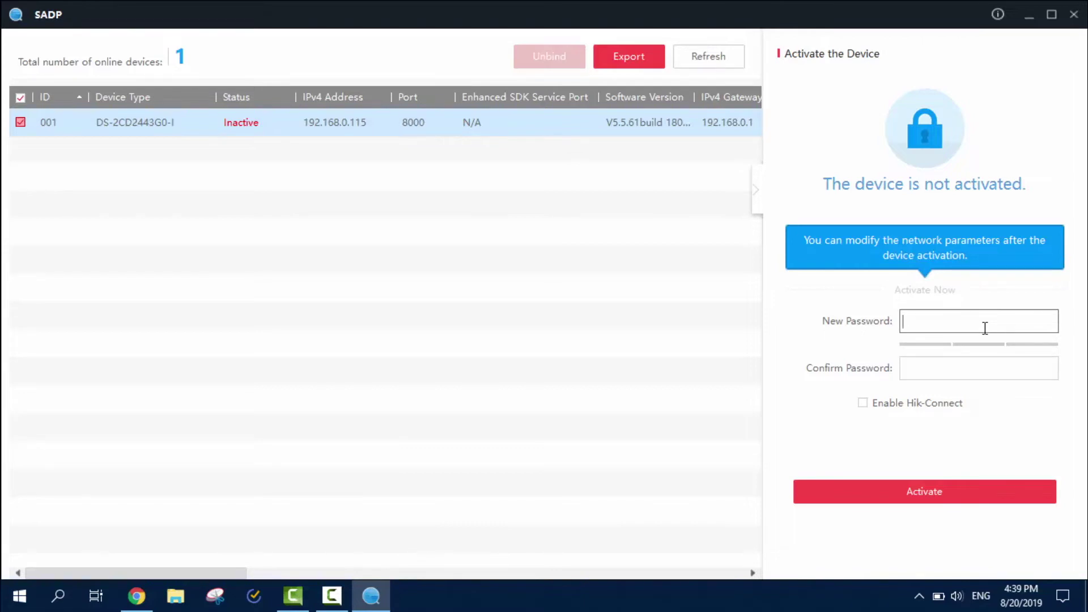
text(********)
key(Tab)
text(********)
Enable Hik-Connect and enter the verification code twice, then confirm it.
click(918, 403)
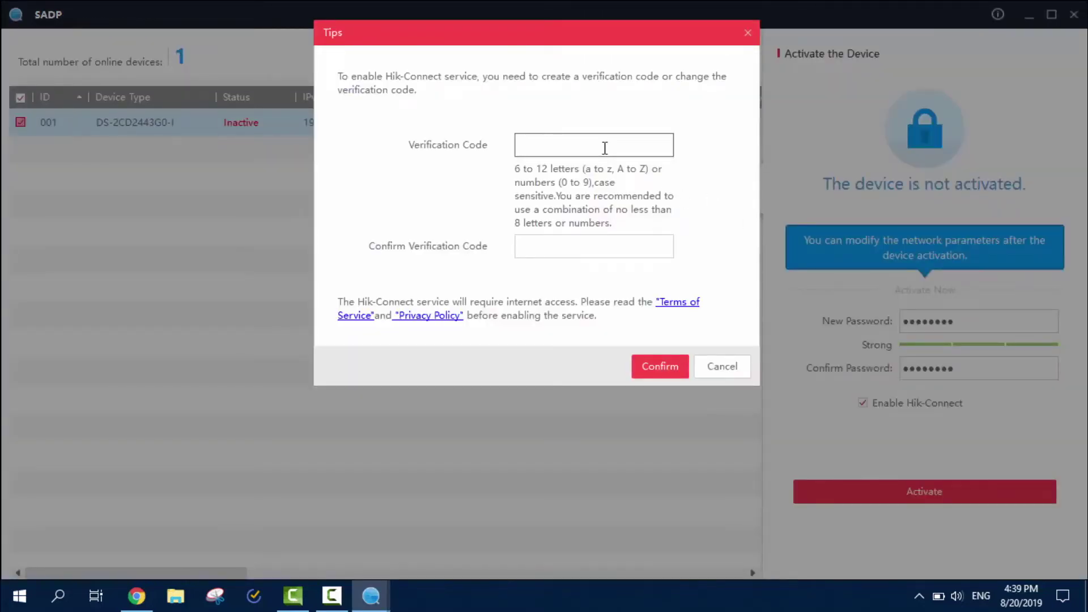
text(********)
key(Tab)
text(********)
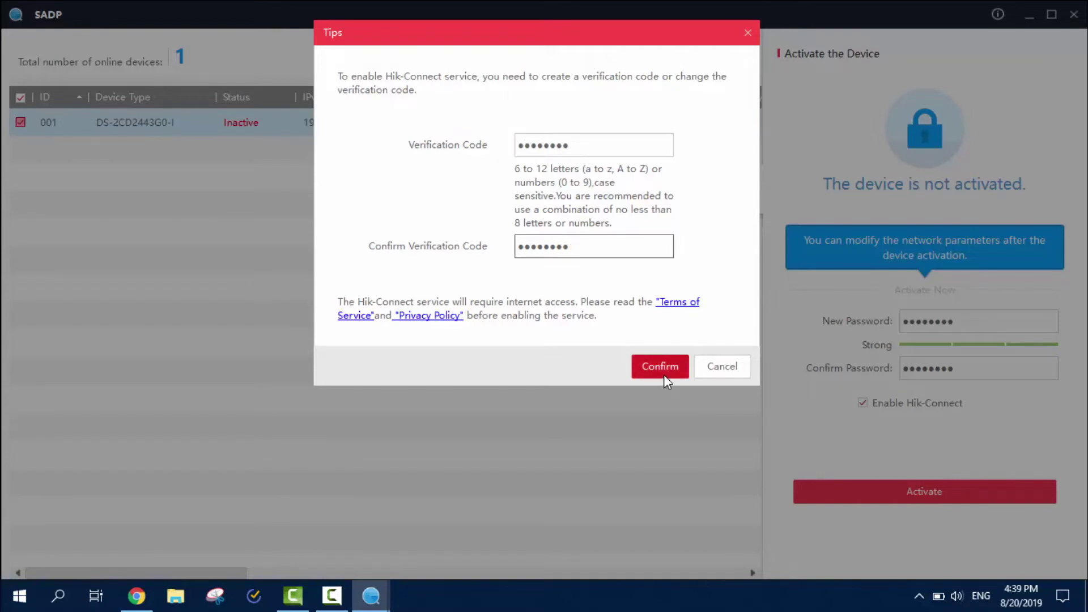
click(671, 360)
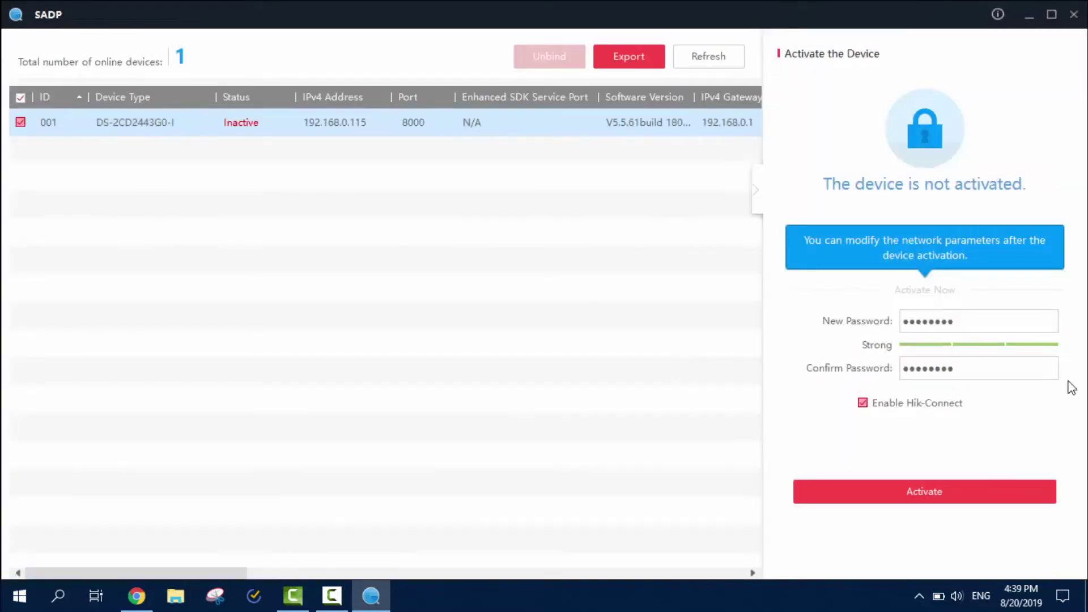
Activate the camera and choose security questions: father's name, mother's name, class teacher.
click(969, 504)
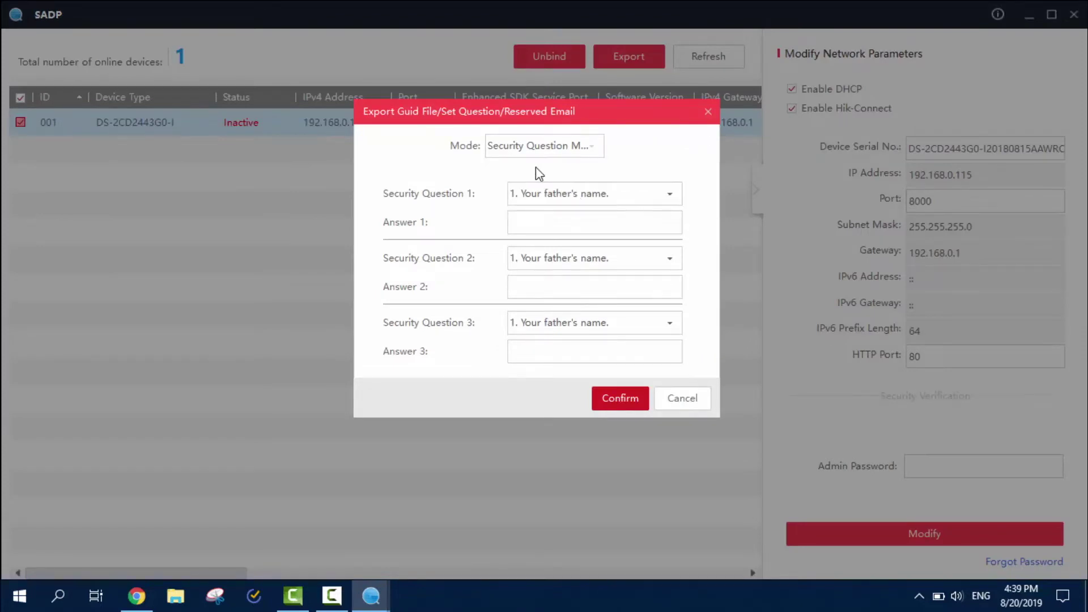
click(603, 199)
click(600, 213)
click(568, 265)
click(576, 304)
click(574, 333)
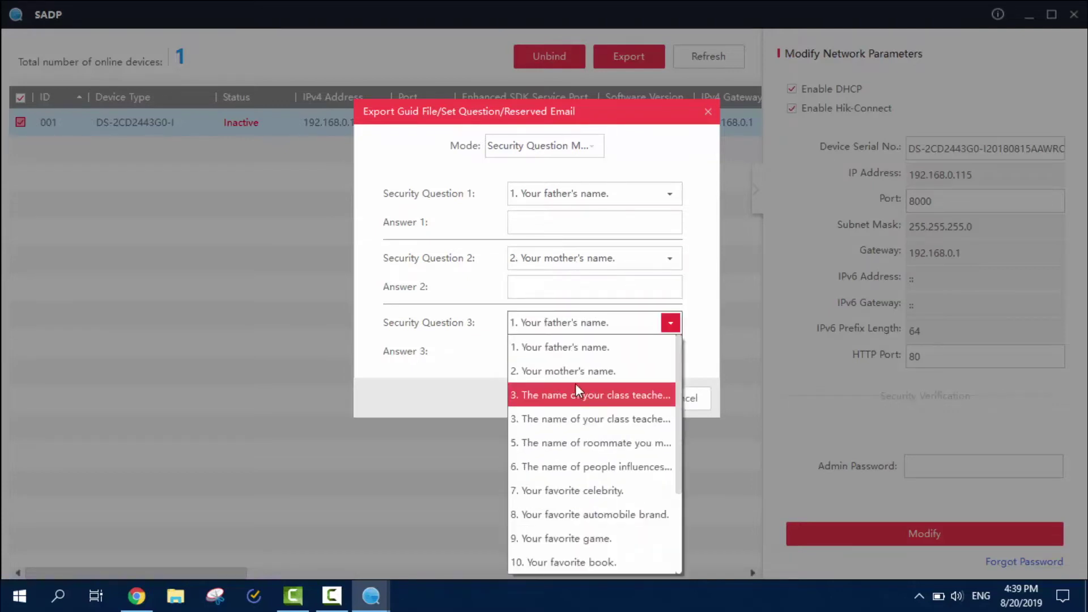
click(577, 392)
Fill in the three answers, save them, and refresh so the camera shows as Active.
click(564, 227)
text(1)
click(584, 286)
text(2)
click(575, 346)
text(3)
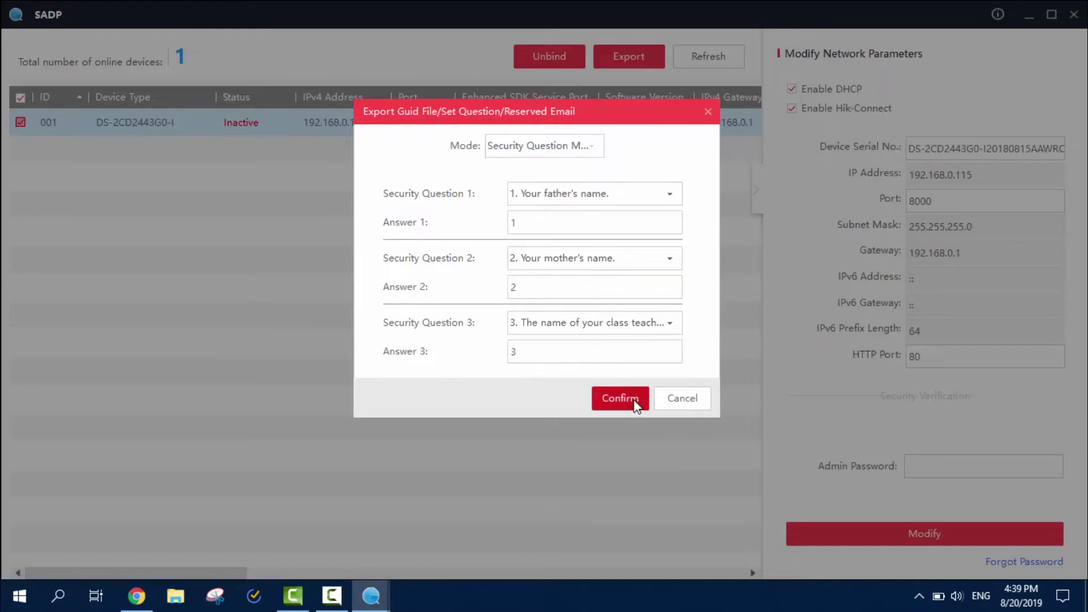
click(633, 399)
click(668, 399)
click(713, 66)
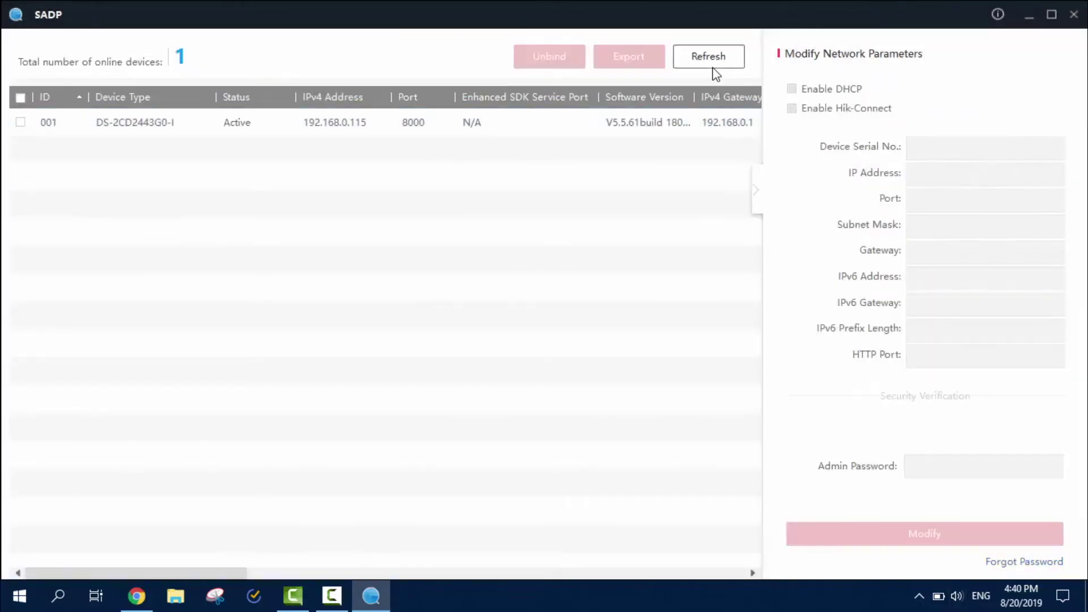
click(259, 131)
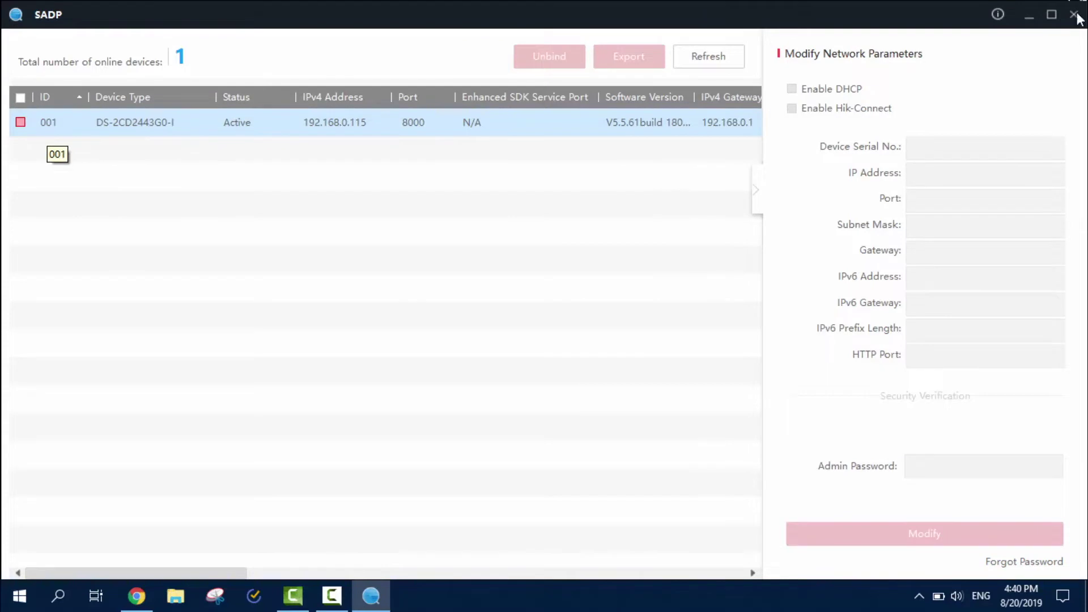
Minimize SADP to get back to the desktop for the iVMS-4200 client.
click(1028, 17)
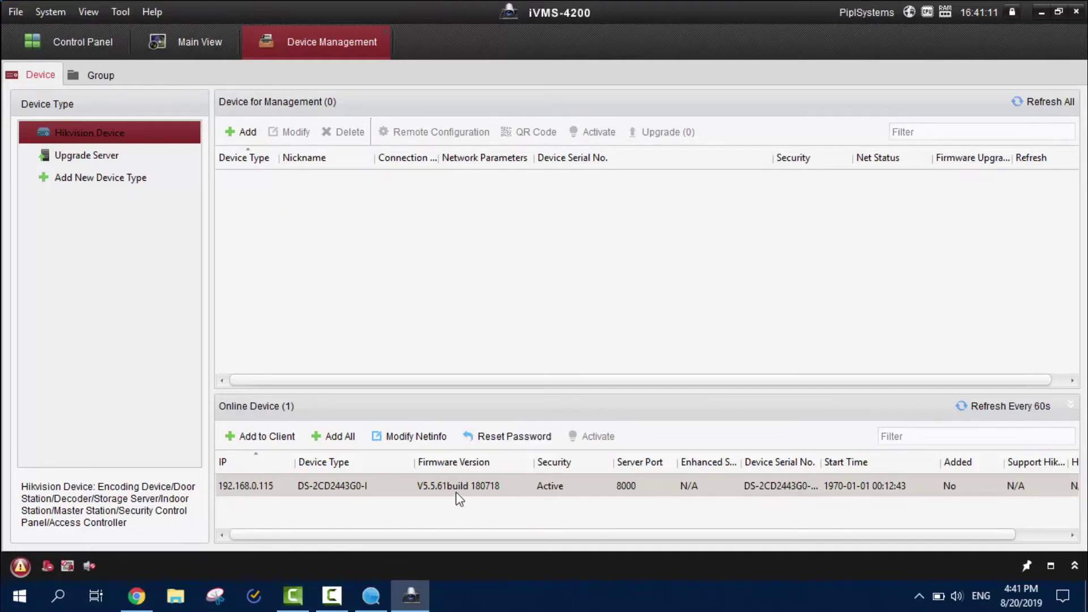
Add the 192.168.0.115 camera as 'Cam1' with user admin and its password, time sync off.
drag(439, 489, 467, 200)
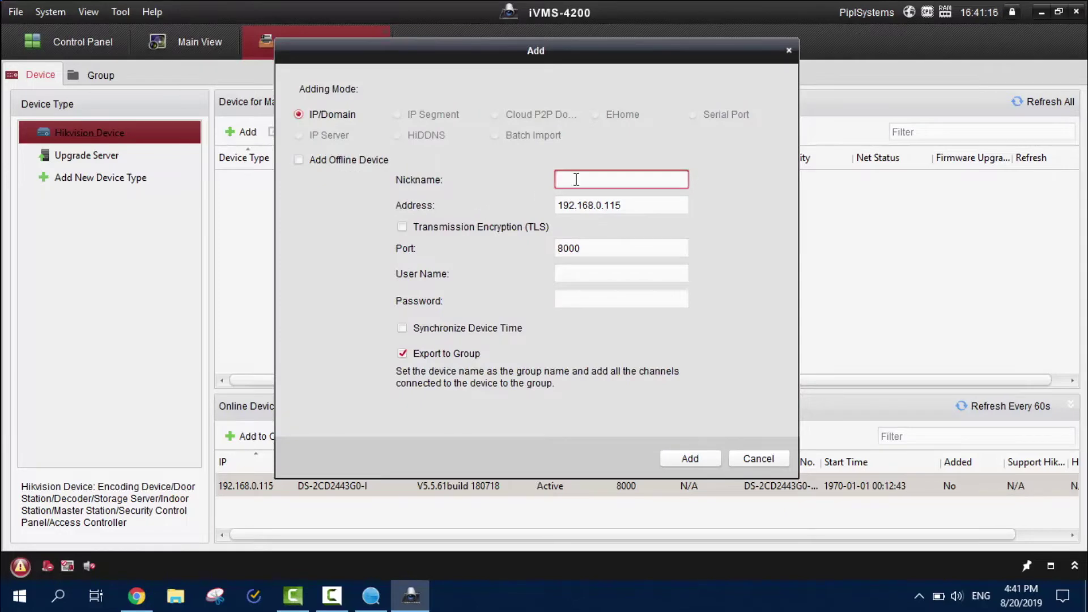
text(Cam1)
click(595, 267)
text(admin)
key(Tab)
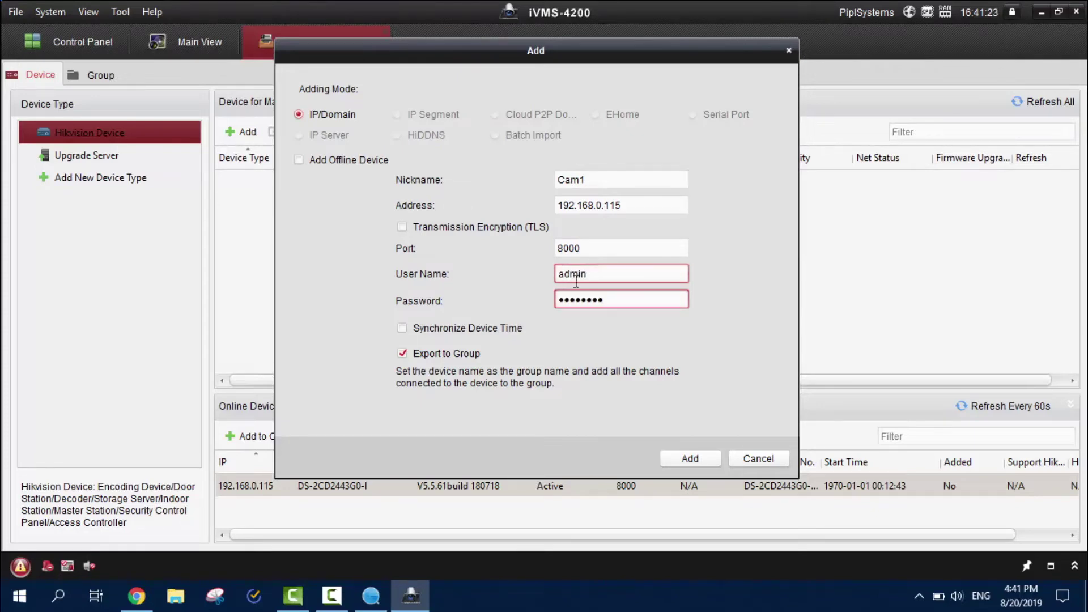
click(431, 331)
click(430, 331)
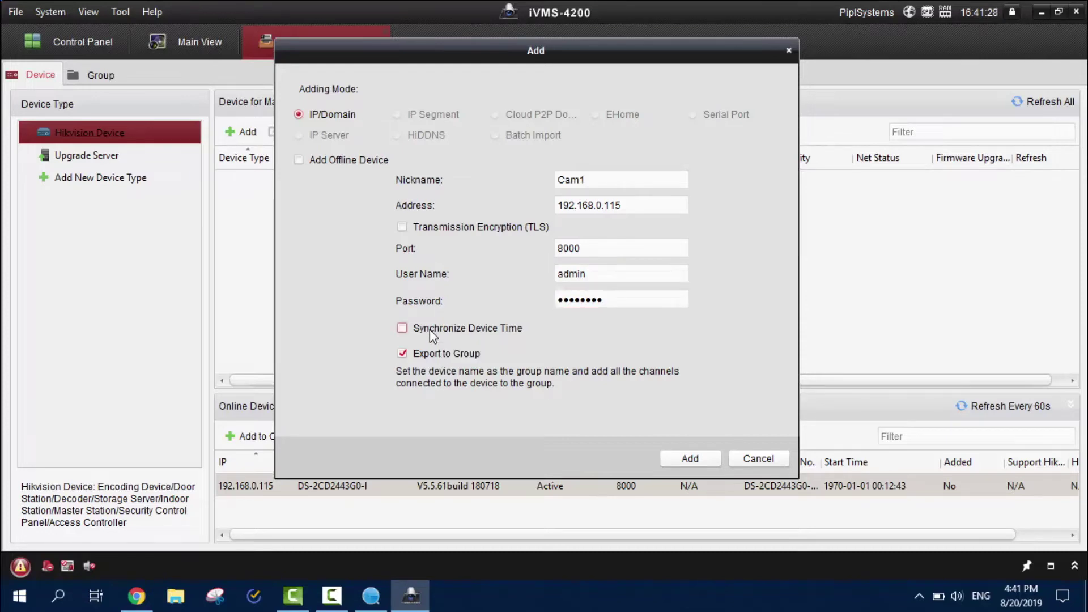
click(702, 461)
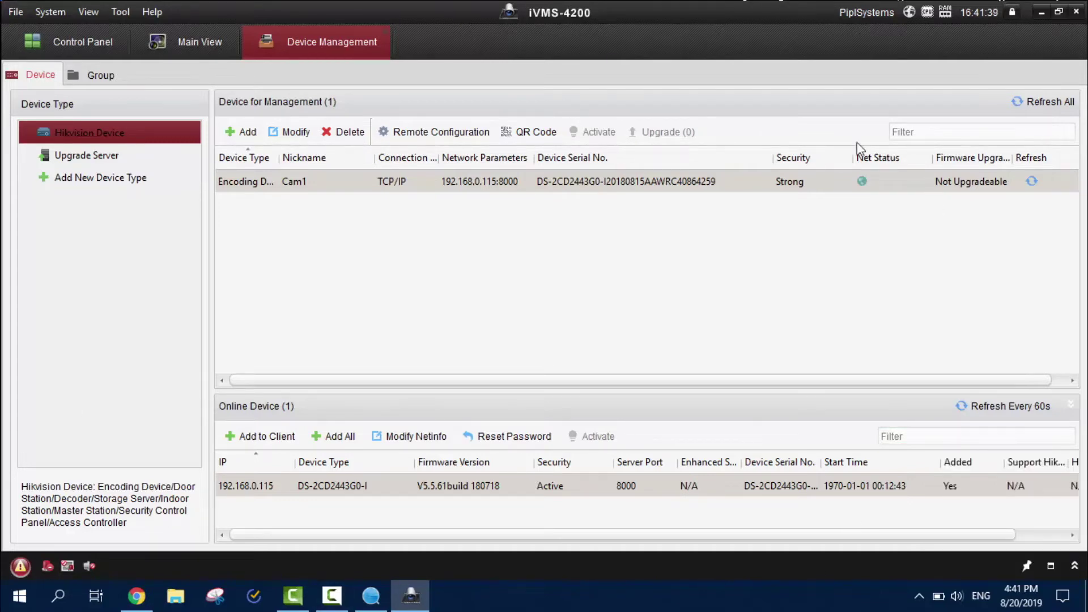
Show Cam1 in the Main View using the single-screen layout.
click(502, 288)
click(470, 186)
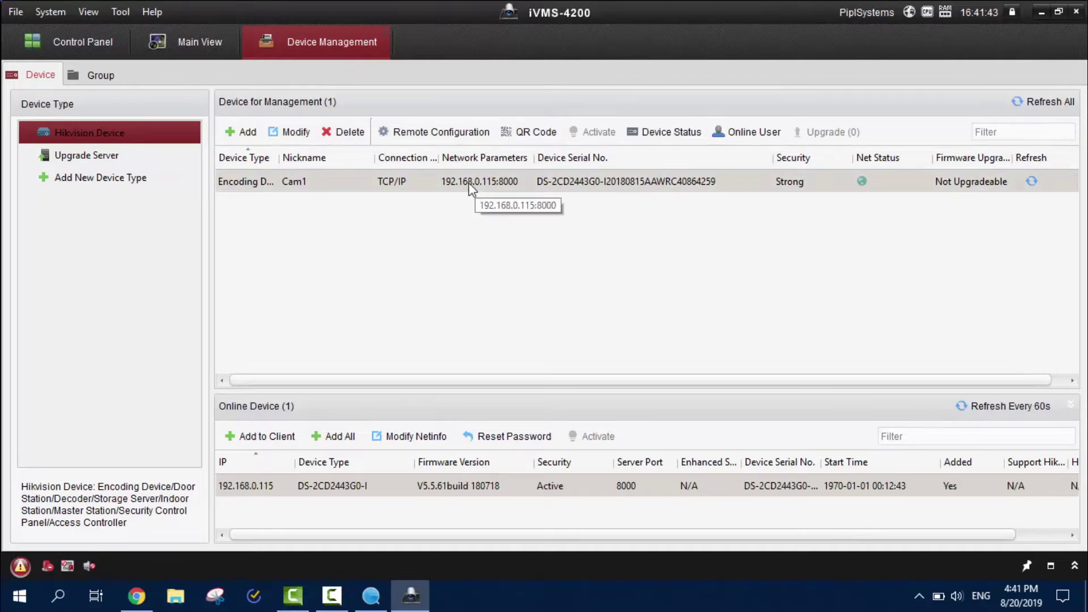
click(197, 52)
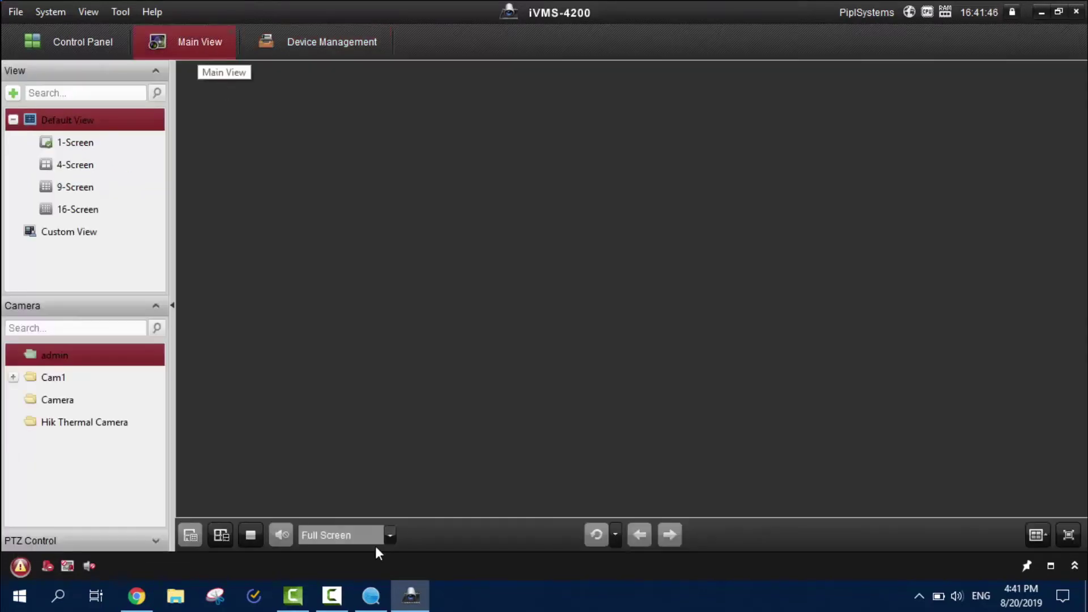
click(68, 375)
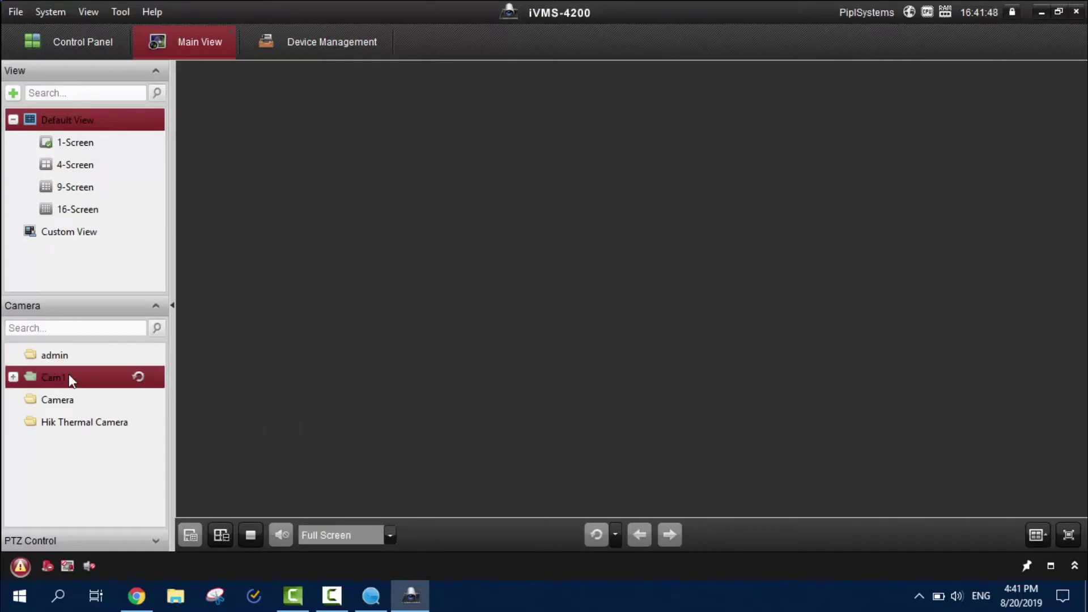
click(85, 144)
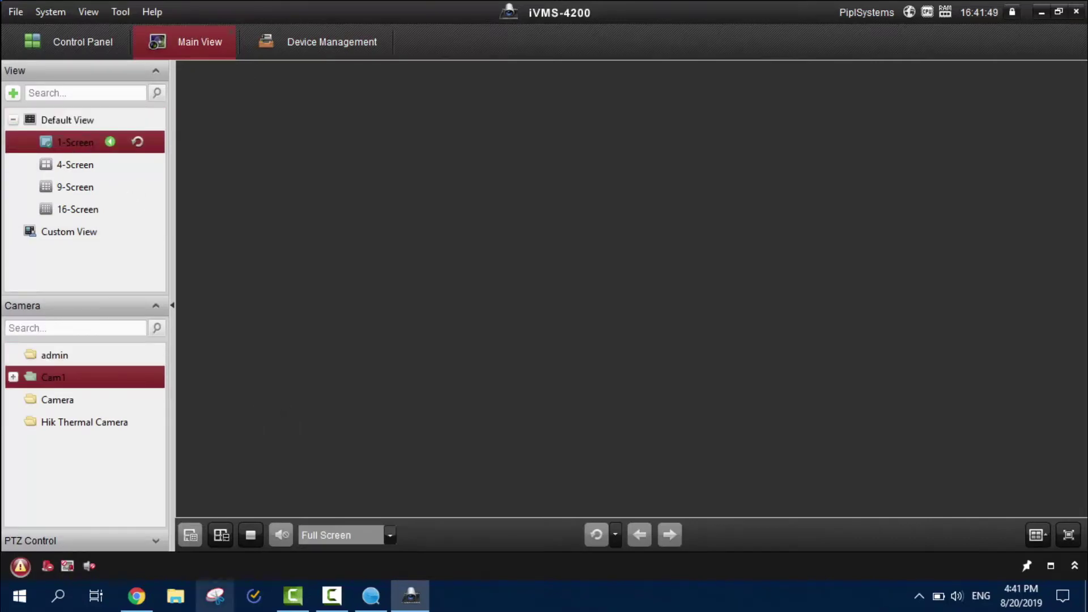
Back in Device Management, refresh, select Cam1 and bring up its Remote Configuration options.
click(323, 42)
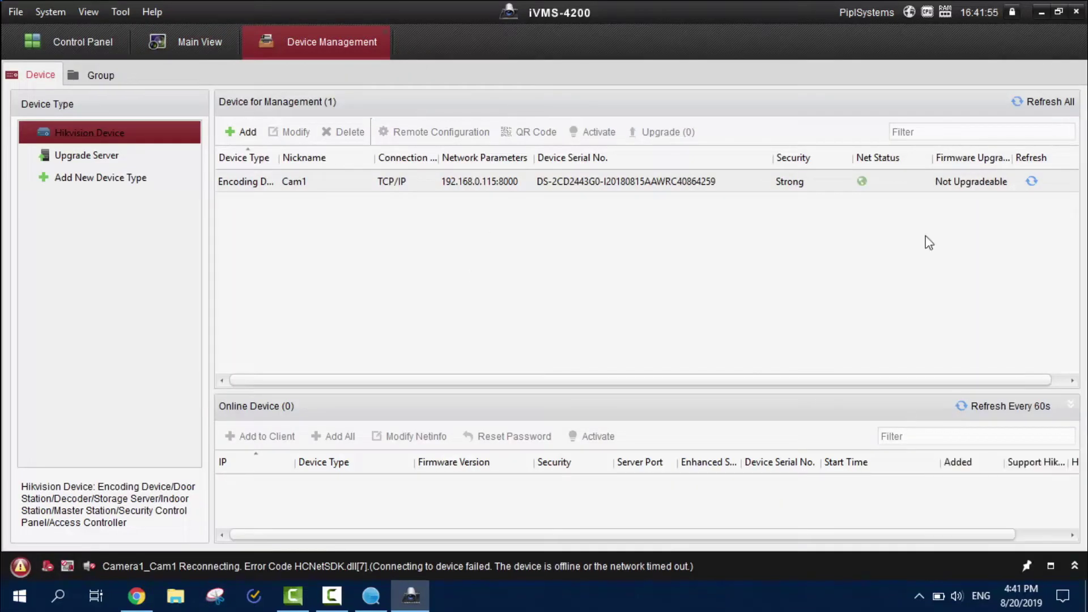
click(1053, 105)
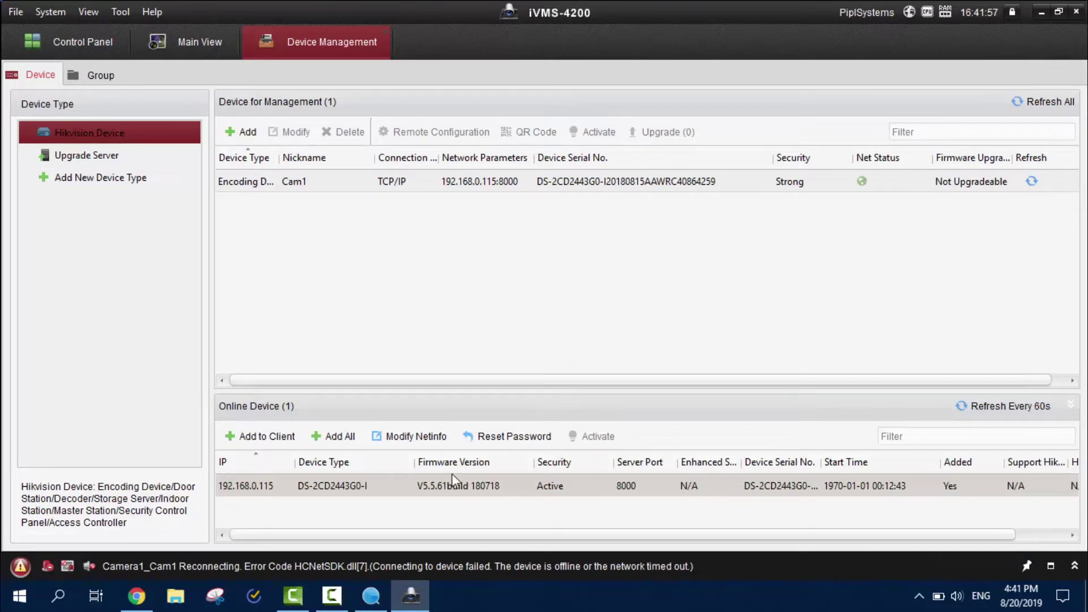
click(399, 181)
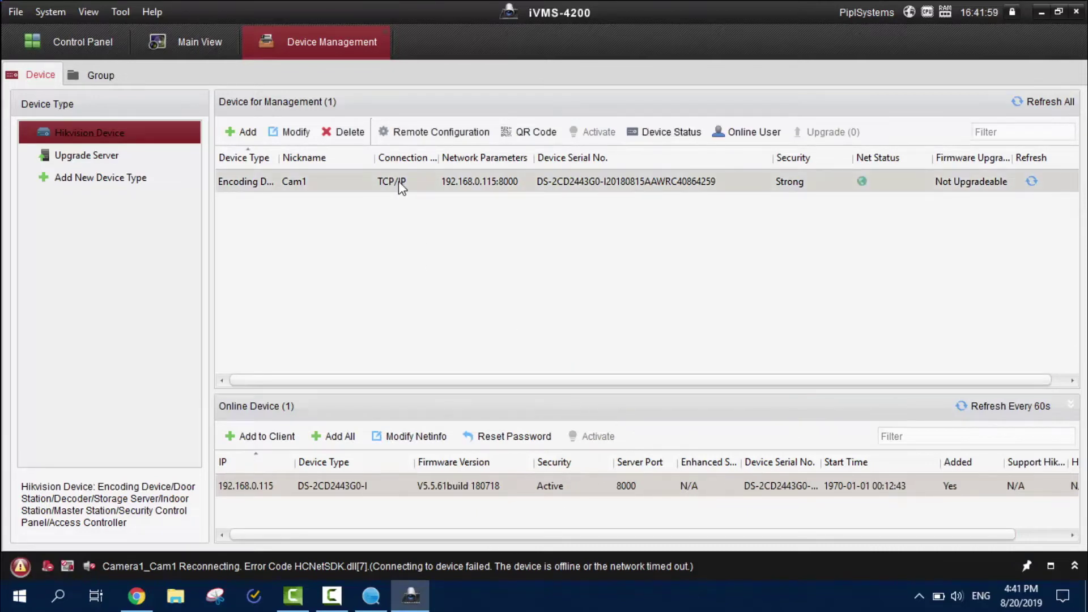
click(439, 132)
Open Cam1's configuration window full screen and browse its image, system, maintenance and local live view pages.
click(423, 149)
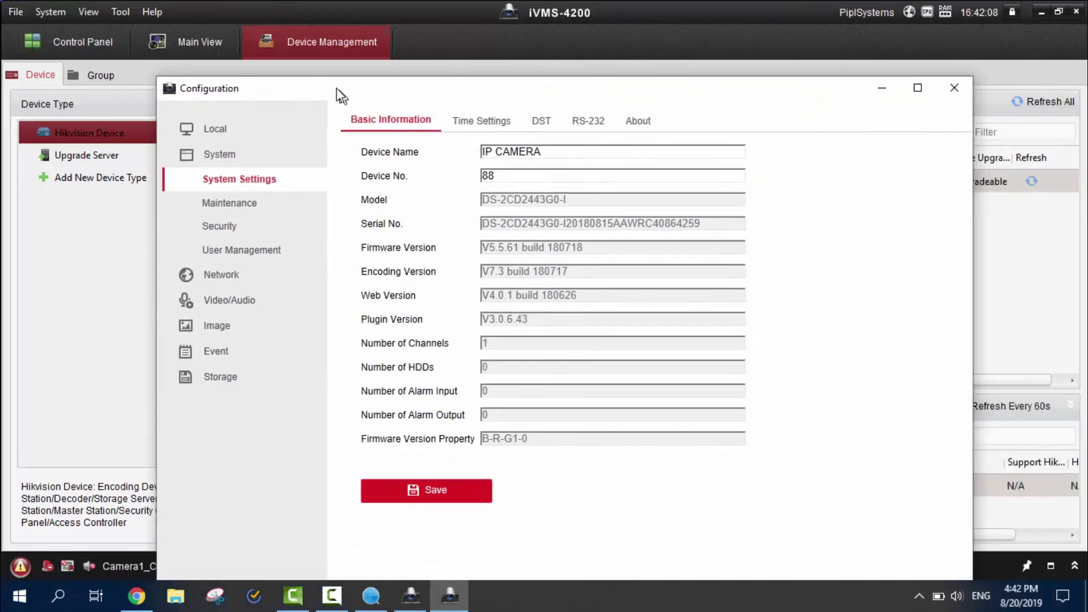
click(898, 70)
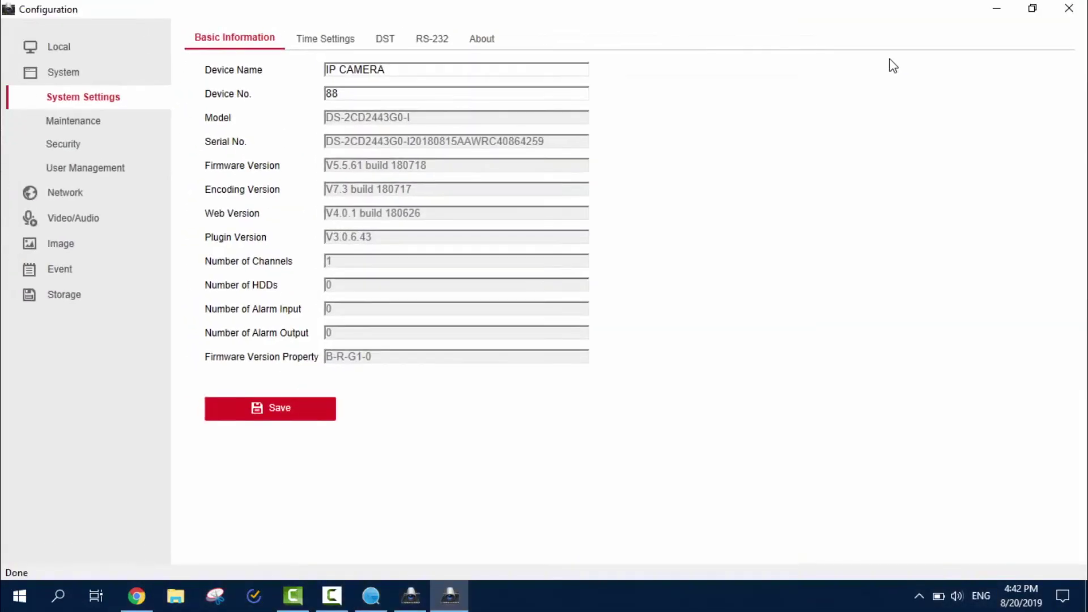
click(94, 252)
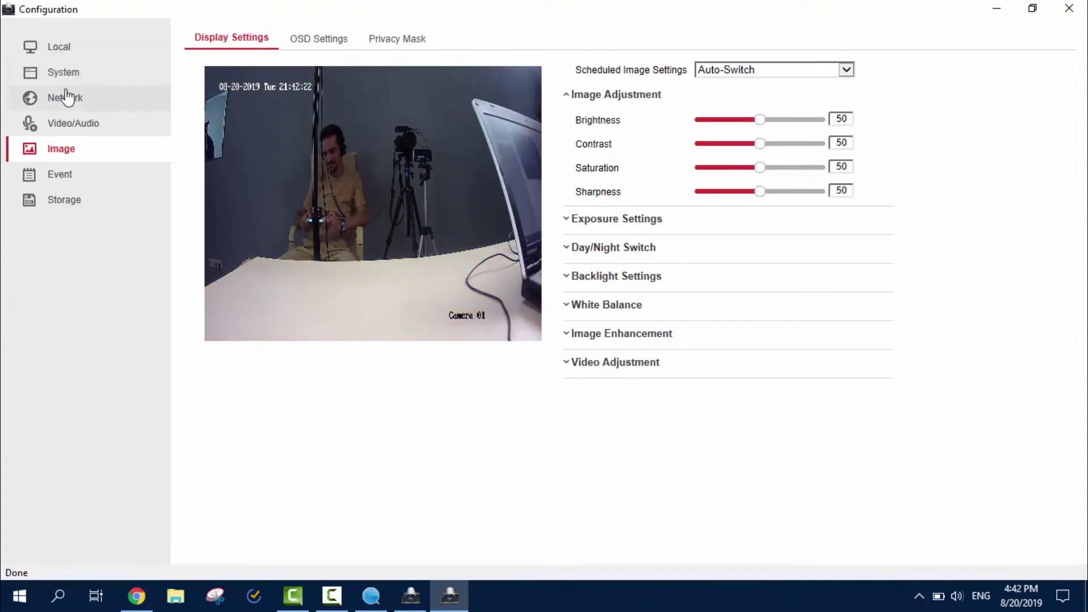
click(64, 73)
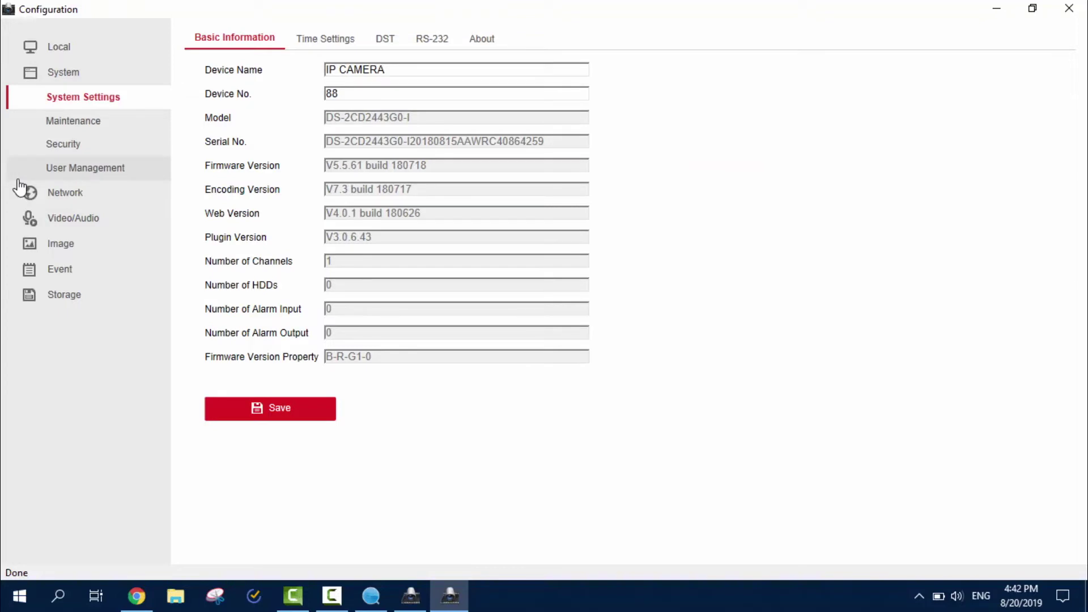
click(77, 77)
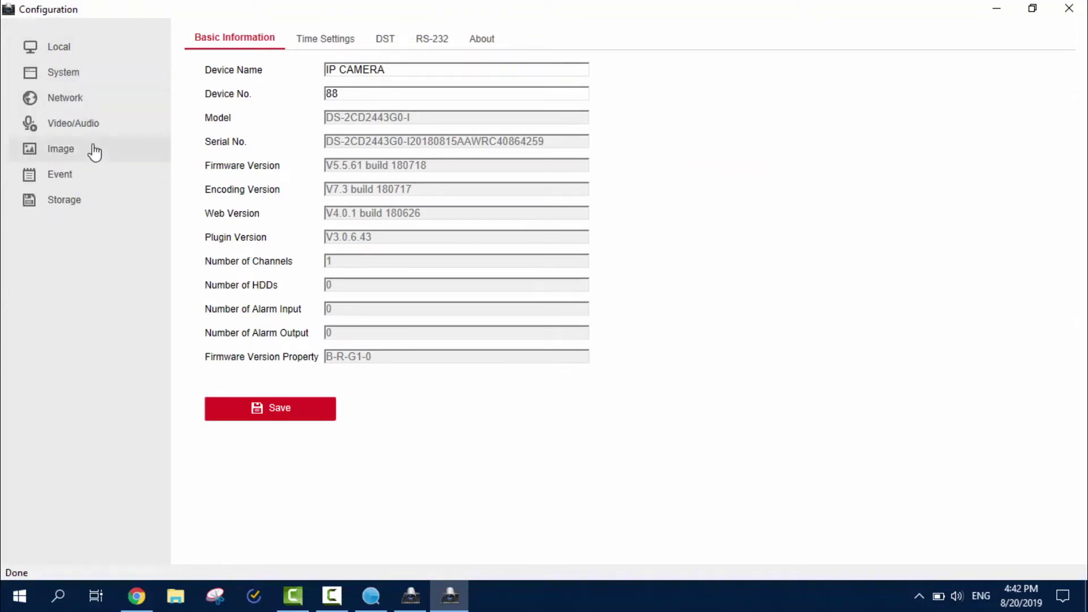
click(83, 79)
click(101, 121)
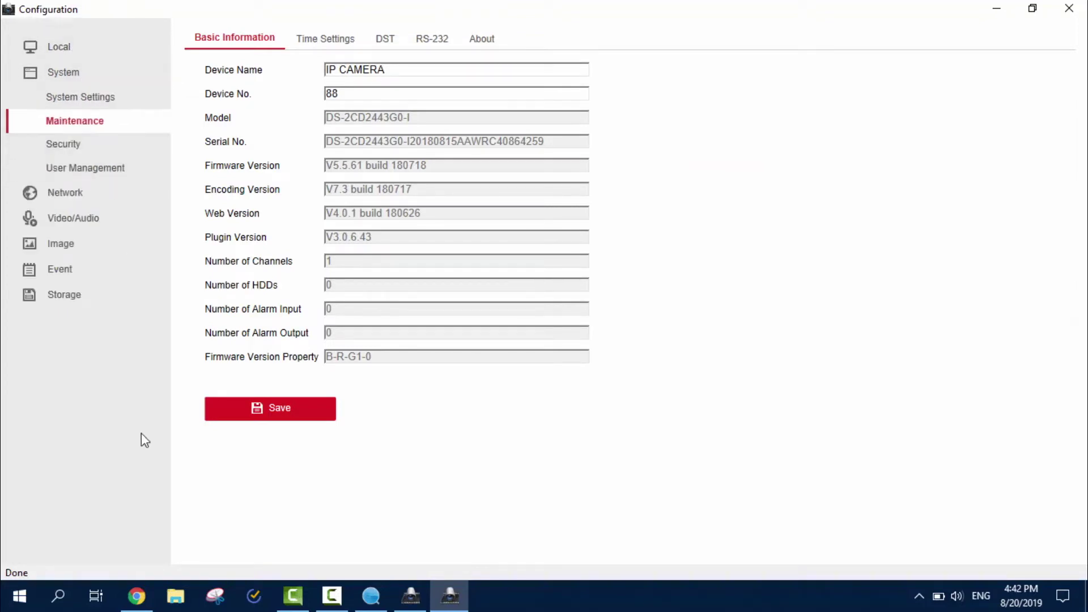
click(62, 48)
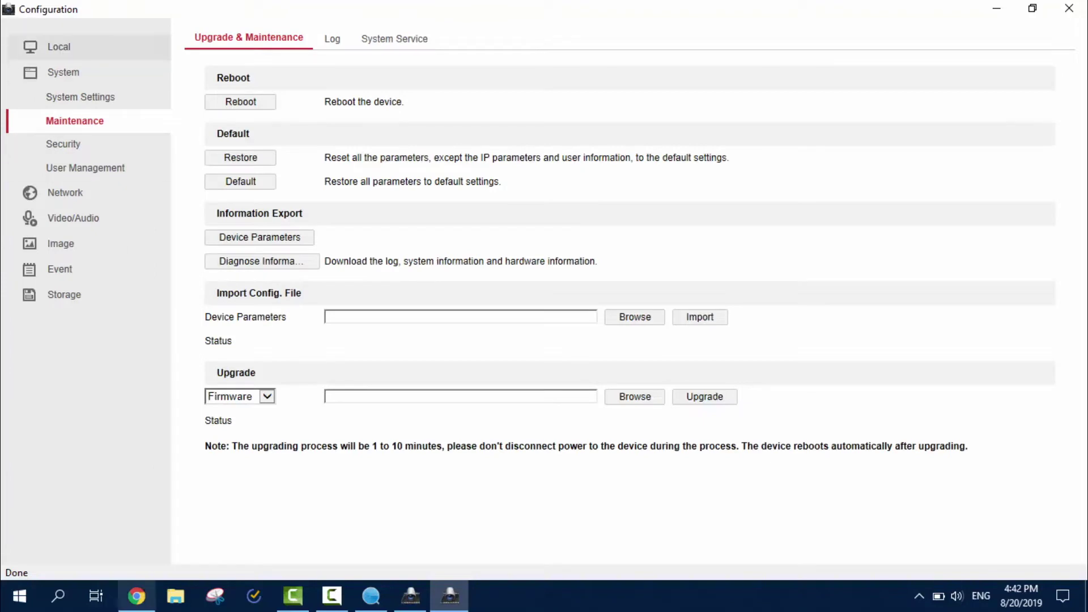
Sync Cam1's clock with the computer time (GMT+02:00 Athens, Jerusalem), then return to Basic Information.
mouse_move(136, 596)
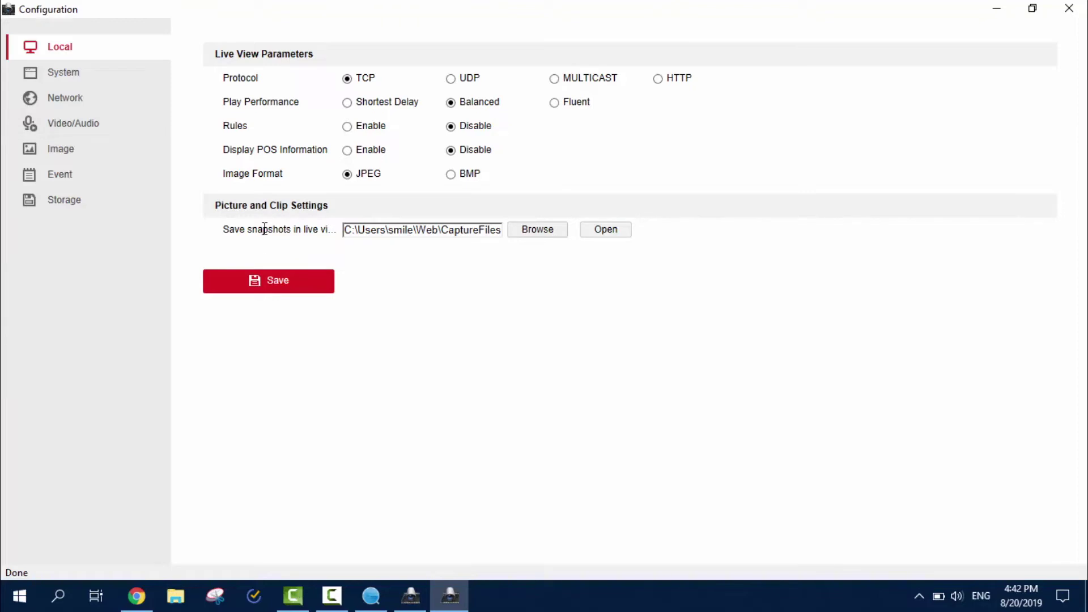
click(94, 83)
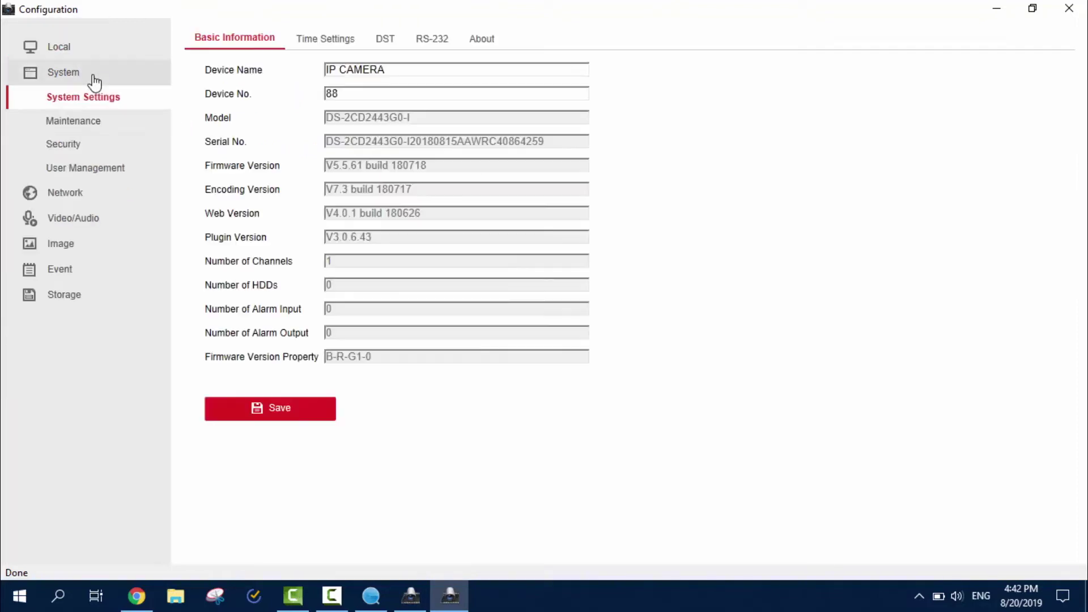
click(311, 42)
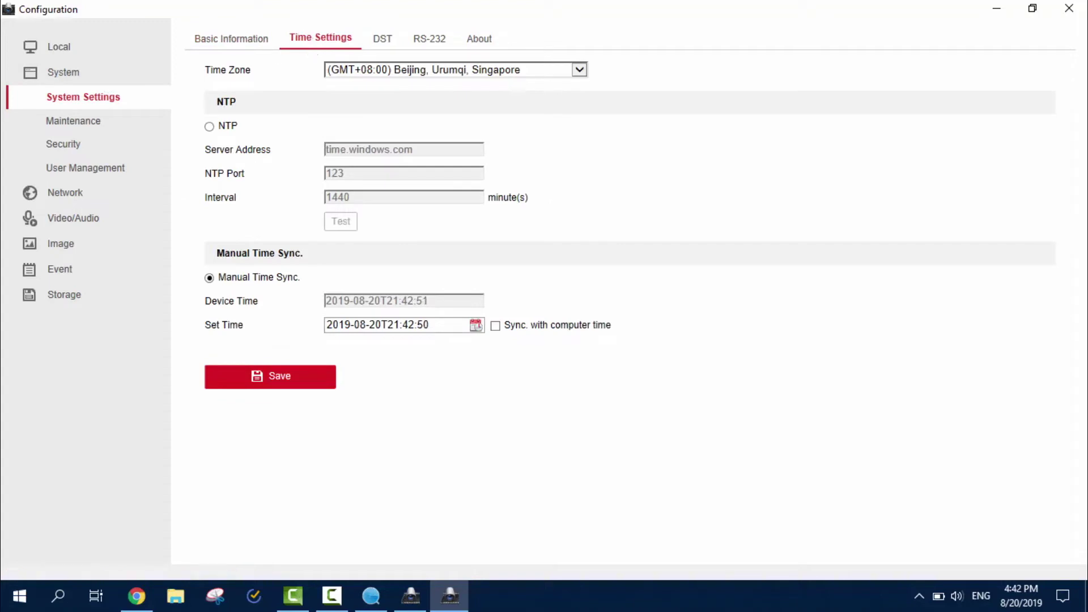
click(495, 326)
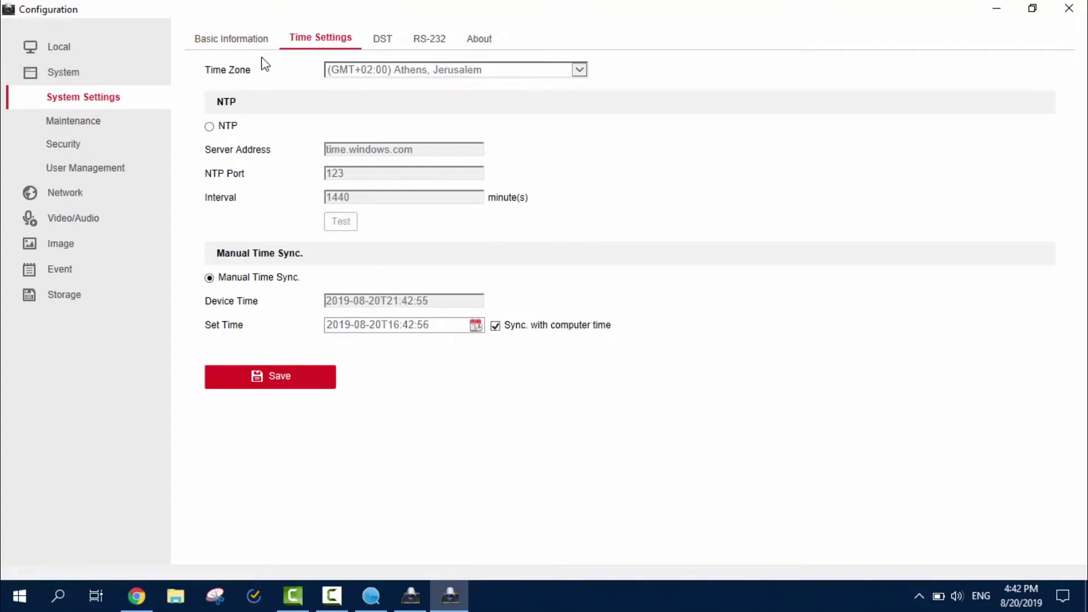
click(238, 41)
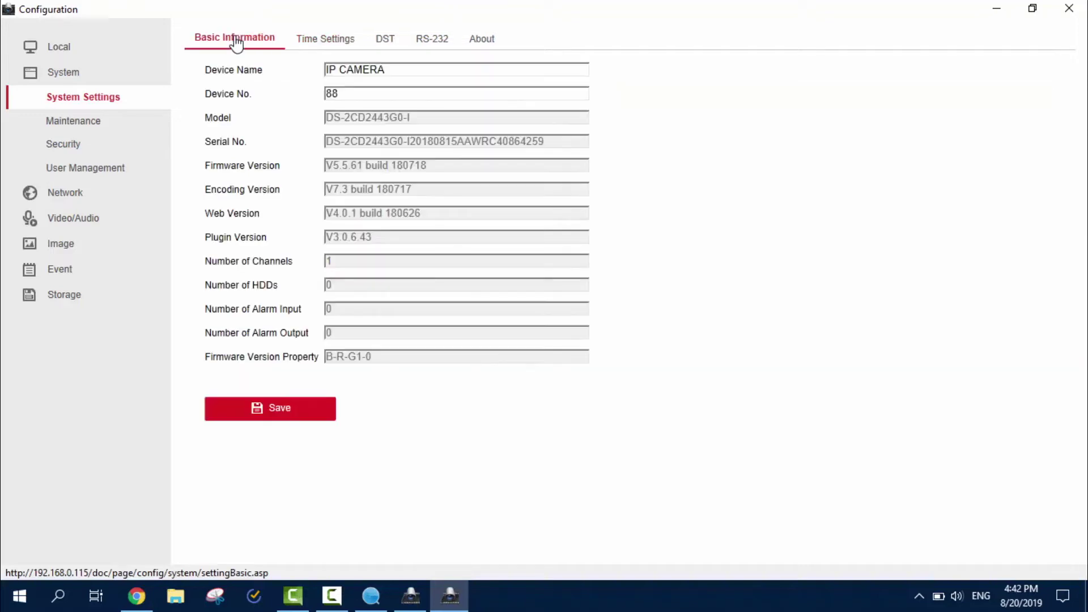
Review the DST, RS-232 and About tabs, then the Maintenance log and service pages.
click(387, 39)
click(432, 38)
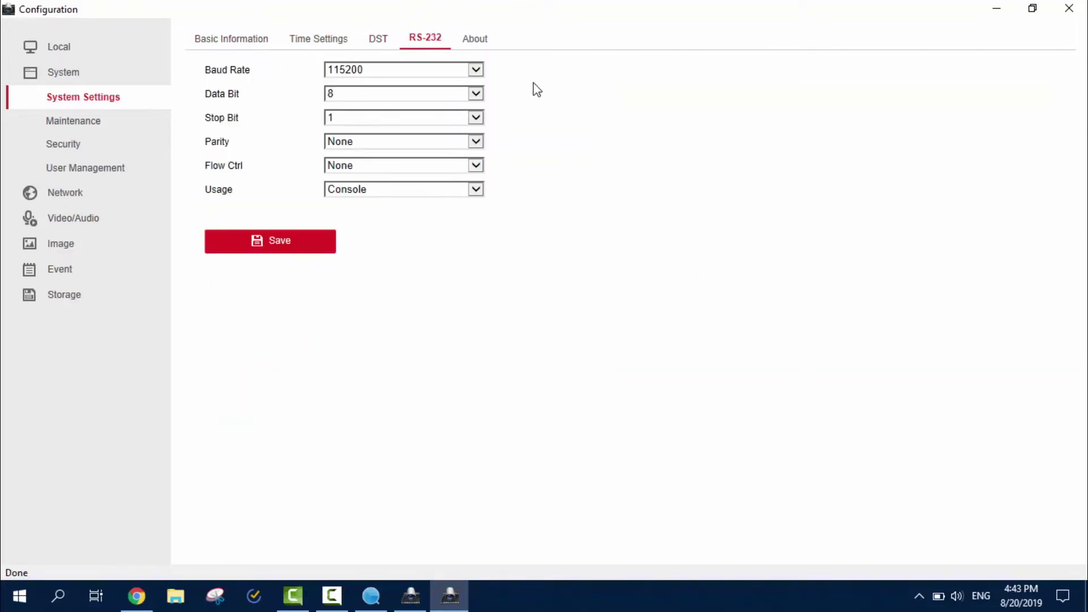
click(466, 44)
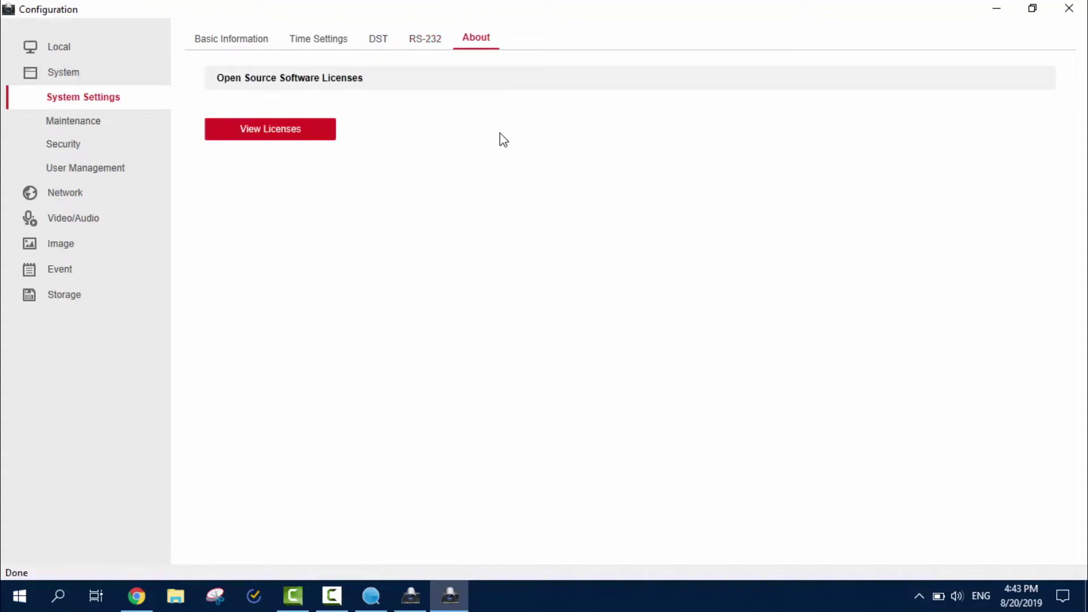
click(92, 121)
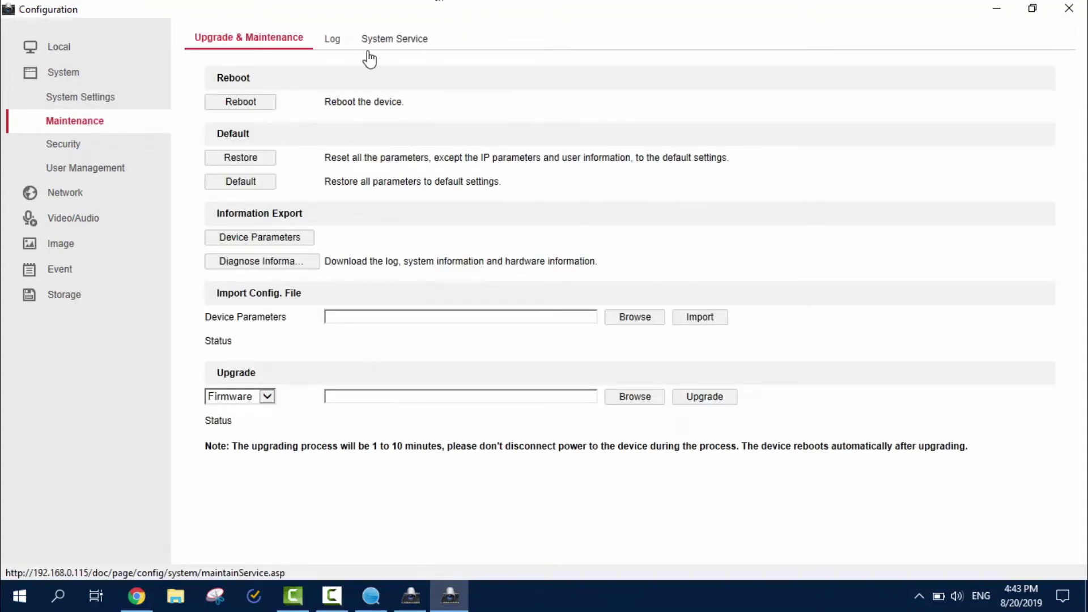
click(332, 39)
click(381, 43)
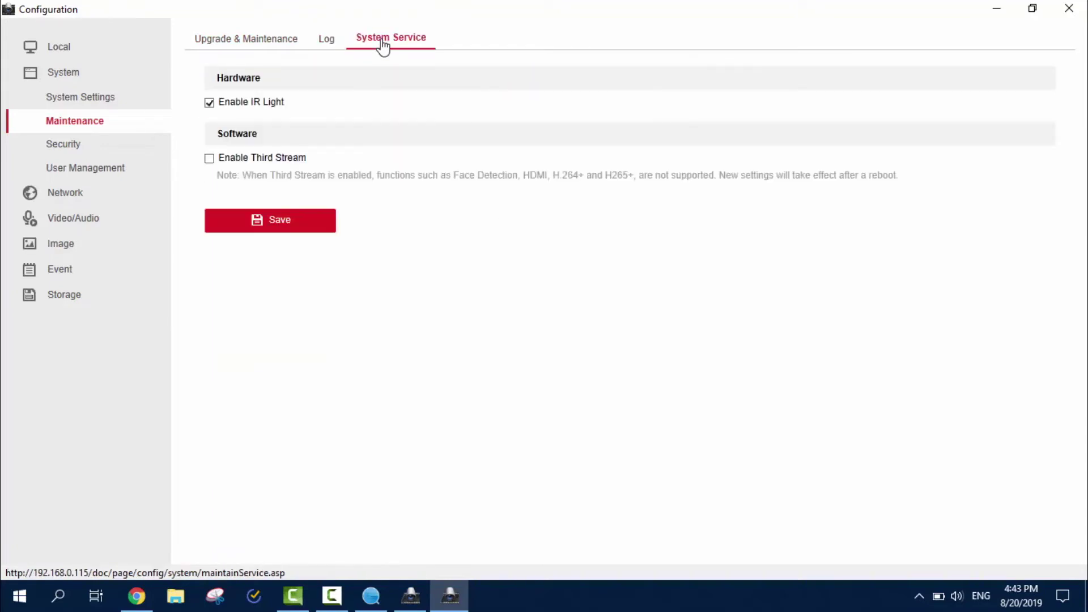
Check the authentication, IP address filter and illegal login lock settings, the user list, then Network settings.
click(88, 147)
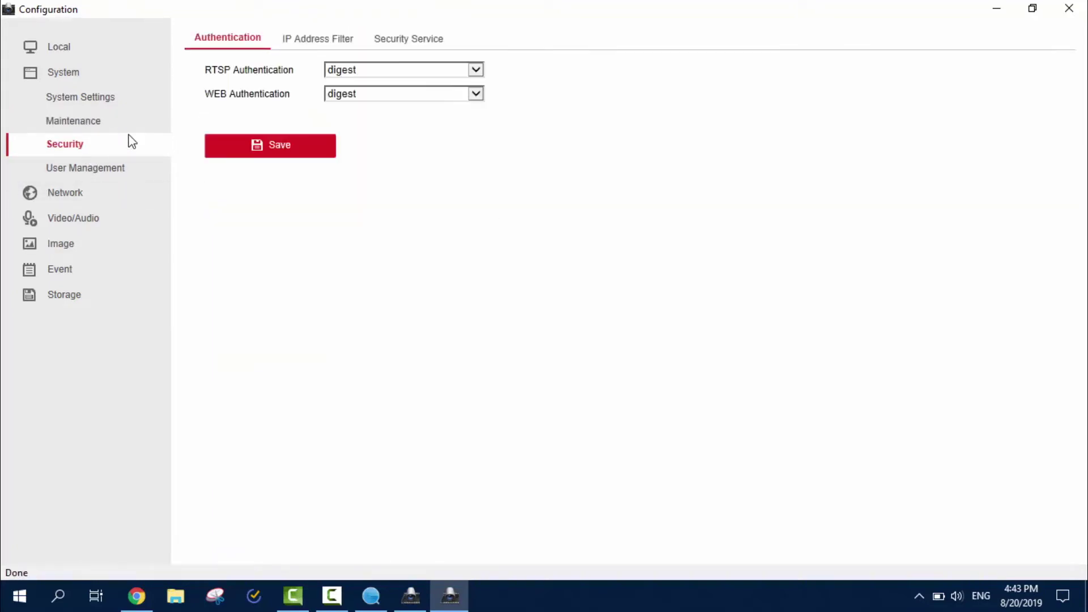
click(296, 41)
click(386, 42)
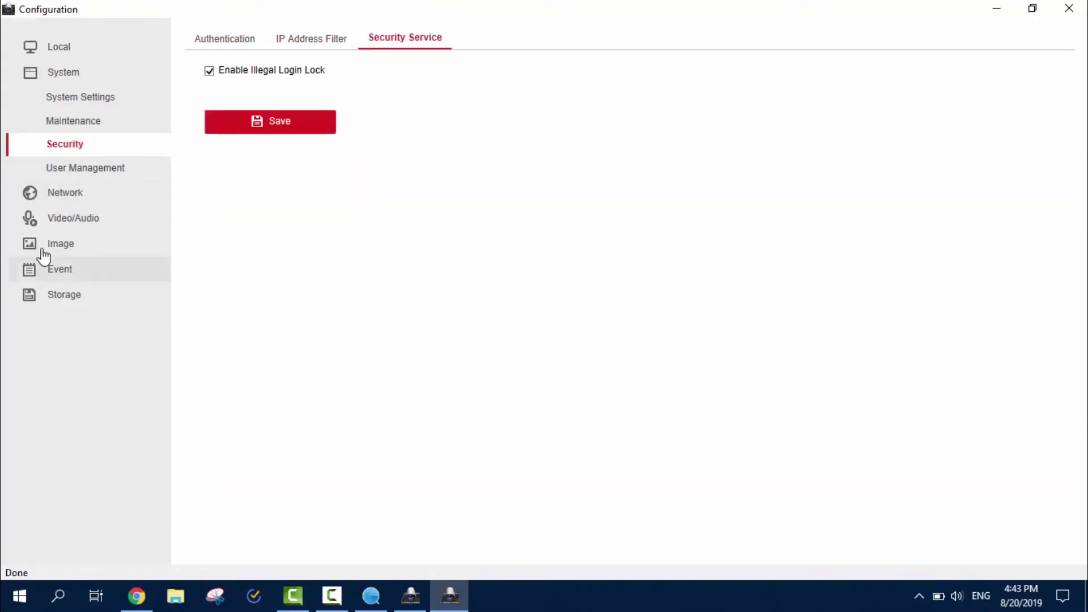
click(58, 170)
click(61, 196)
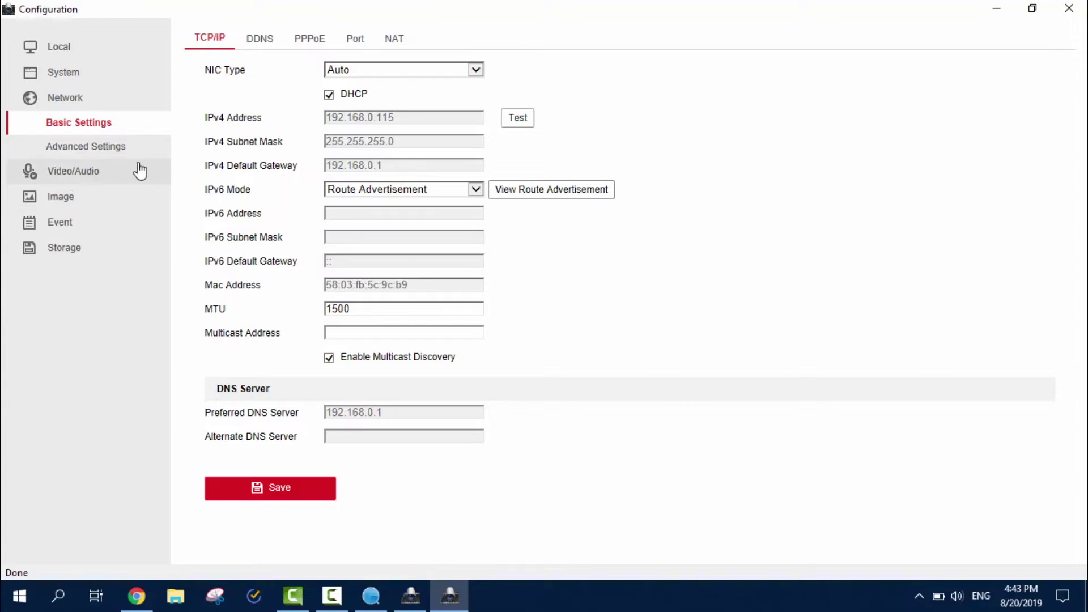
In Advanced network settings, view the 802.1X, SNMP, FTP, e-mail and platform access tabs.
click(121, 157)
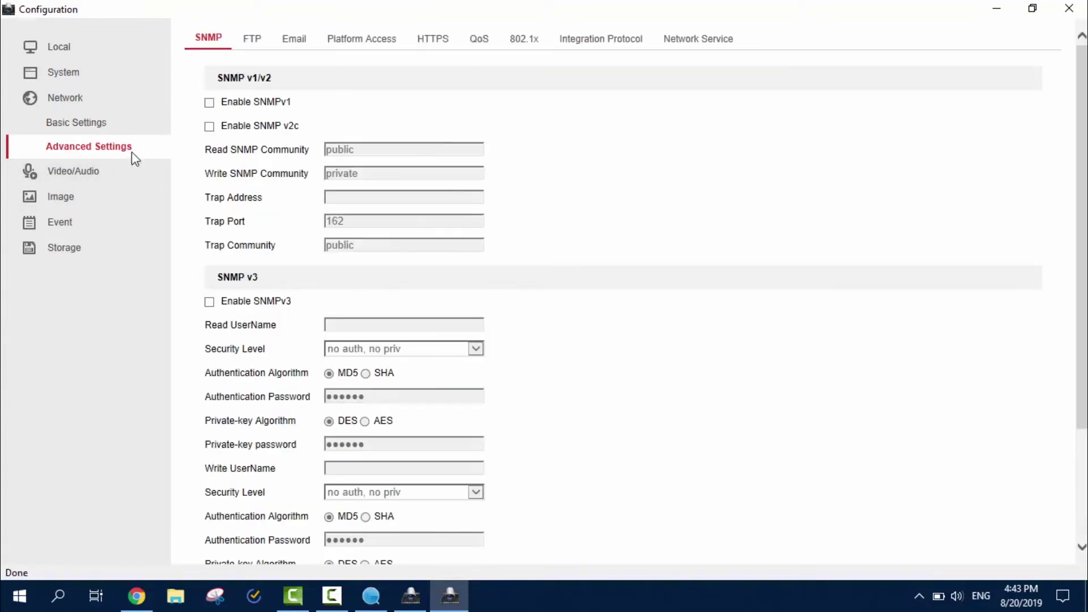
click(522, 38)
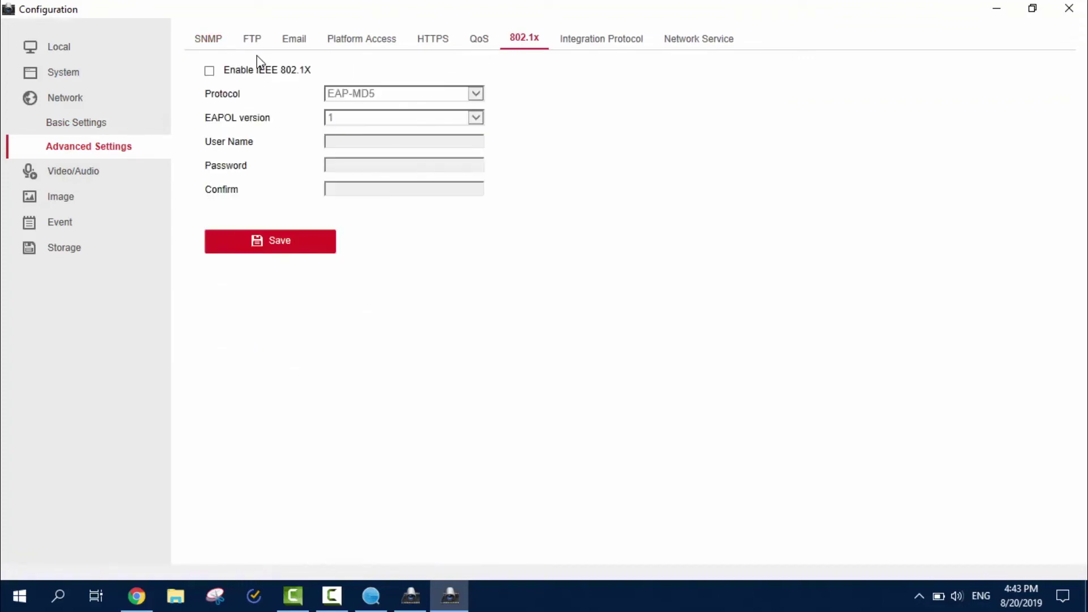
click(210, 39)
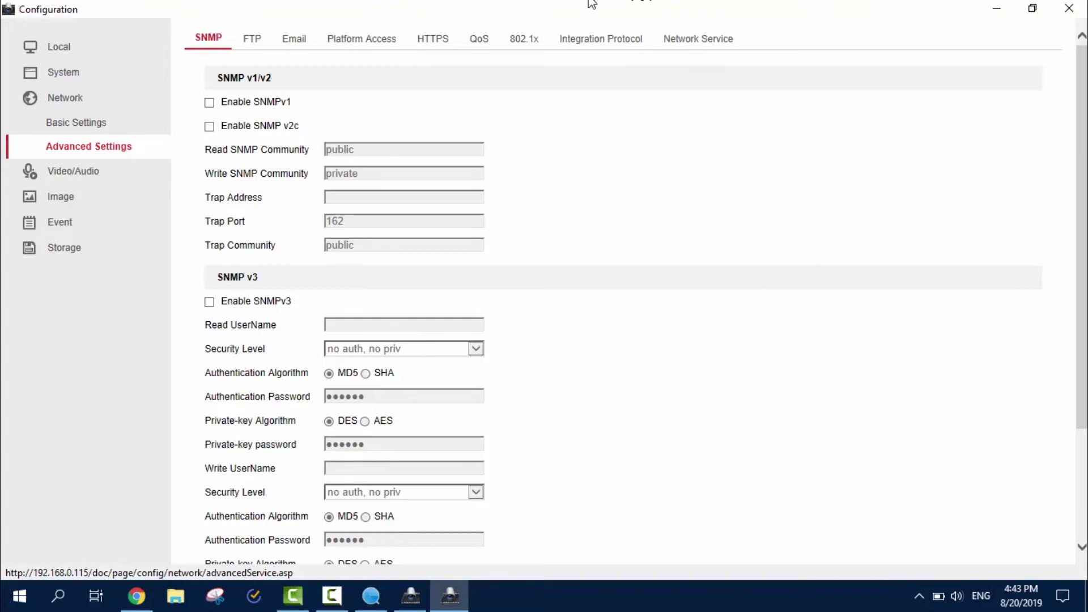
scroll(293, 294, down, 3)
scroll(293, 294, up, 3)
click(251, 42)
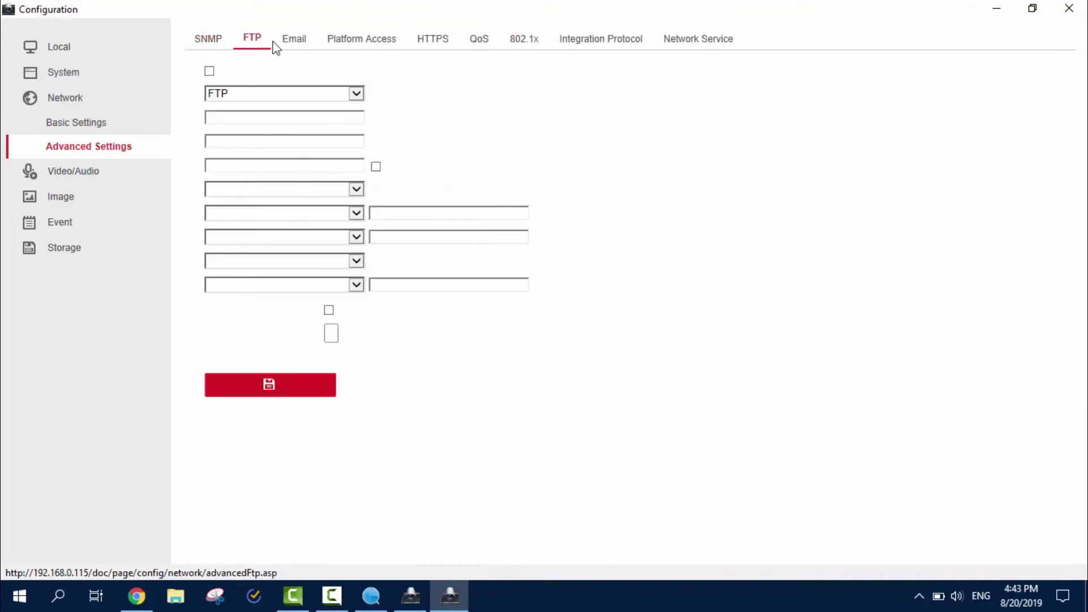
click(304, 46)
click(372, 46)
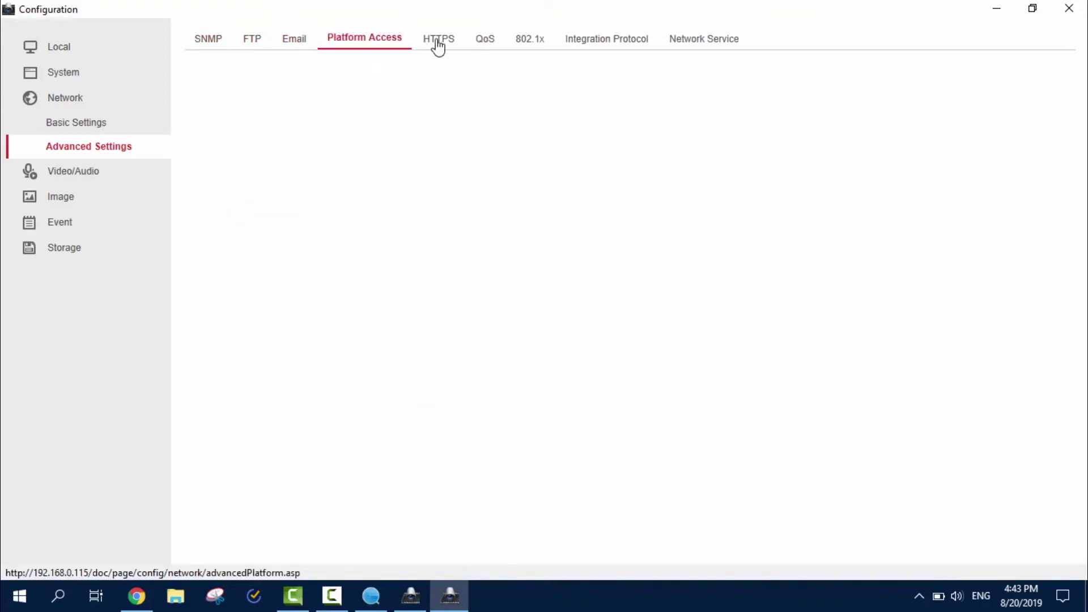
View the HTTPS, QoS, integration protocol, WebSocket and 802.1X advanced network tabs.
click(445, 42)
click(485, 46)
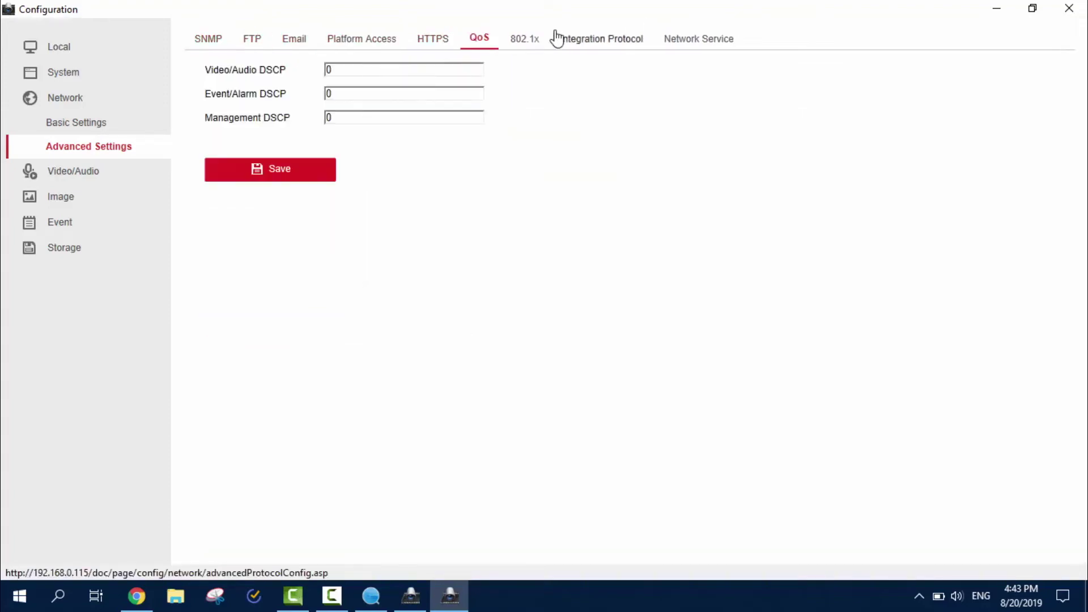
click(601, 39)
click(717, 46)
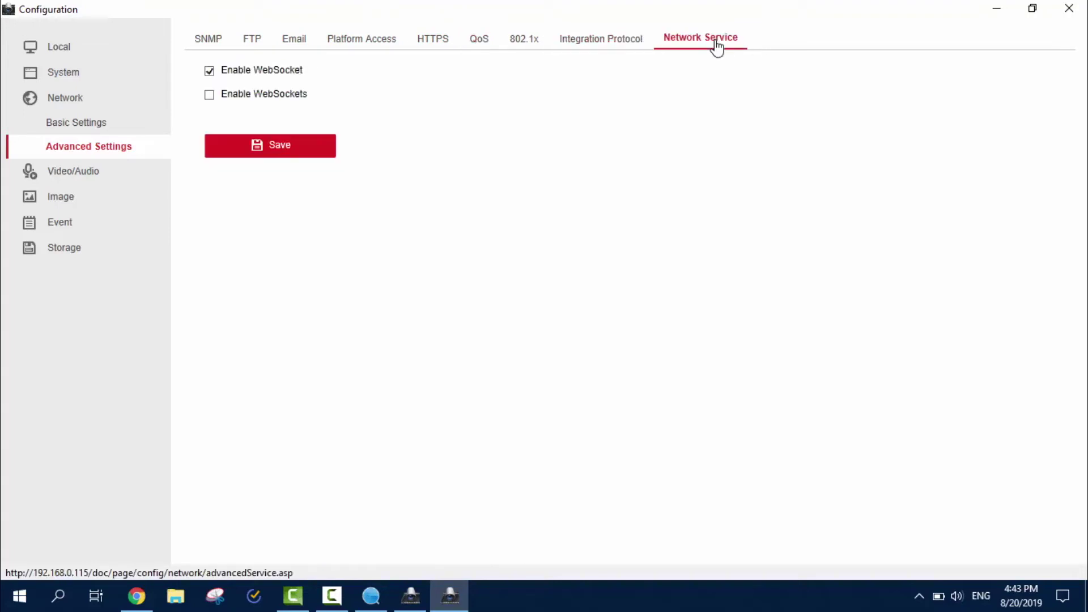
click(593, 38)
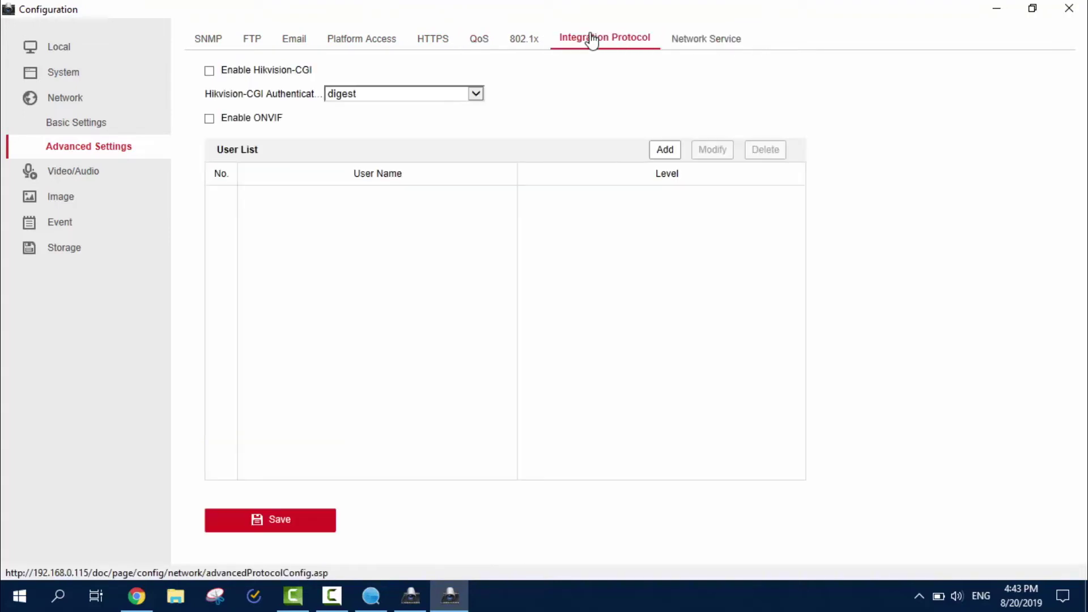
click(705, 38)
click(522, 38)
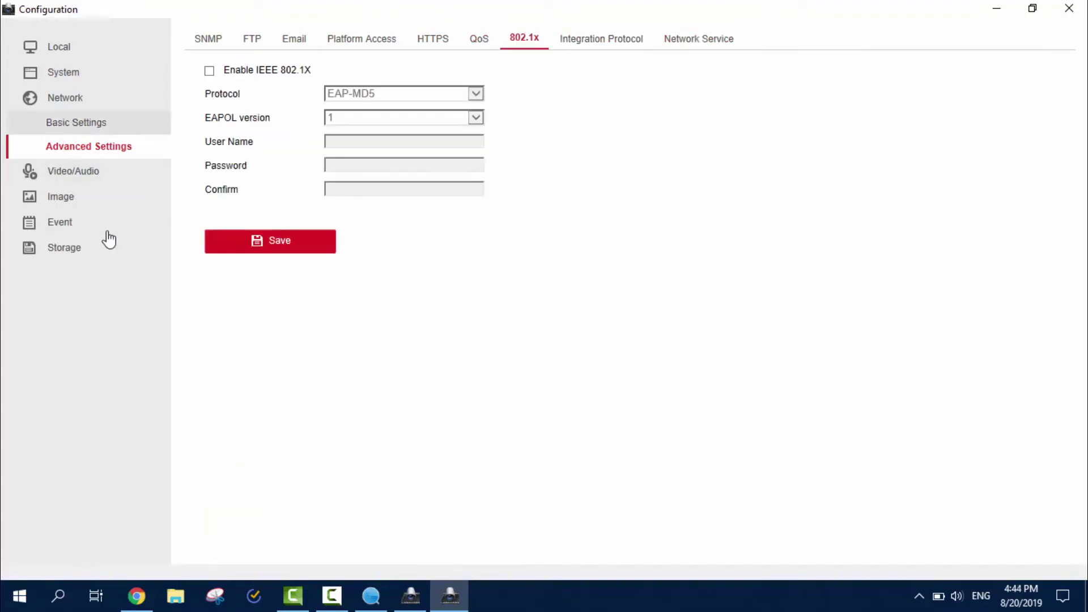
Return to Basic network settings and view the DDNS, PPPoE, port and NAT tabs.
click(76, 123)
click(261, 40)
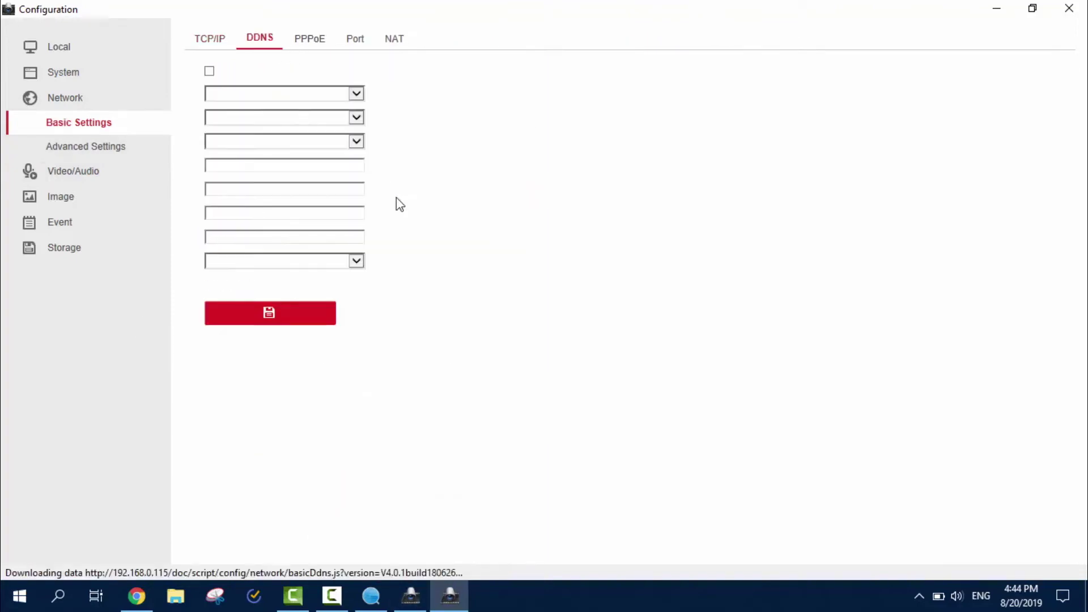
click(307, 39)
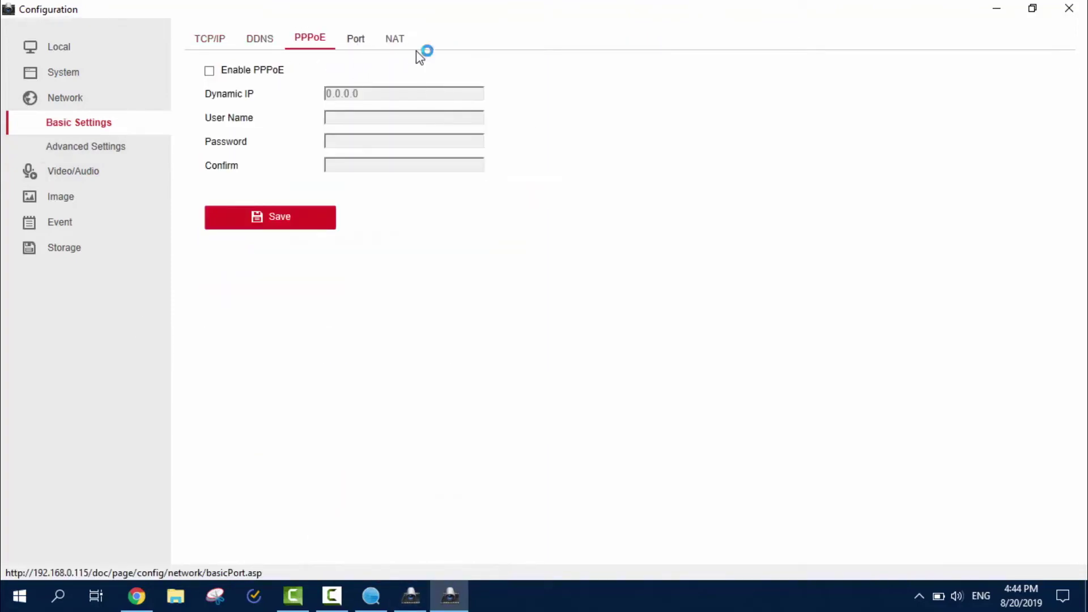
click(357, 41)
click(392, 41)
Change the main stream video type to Video&Audio.
click(95, 171)
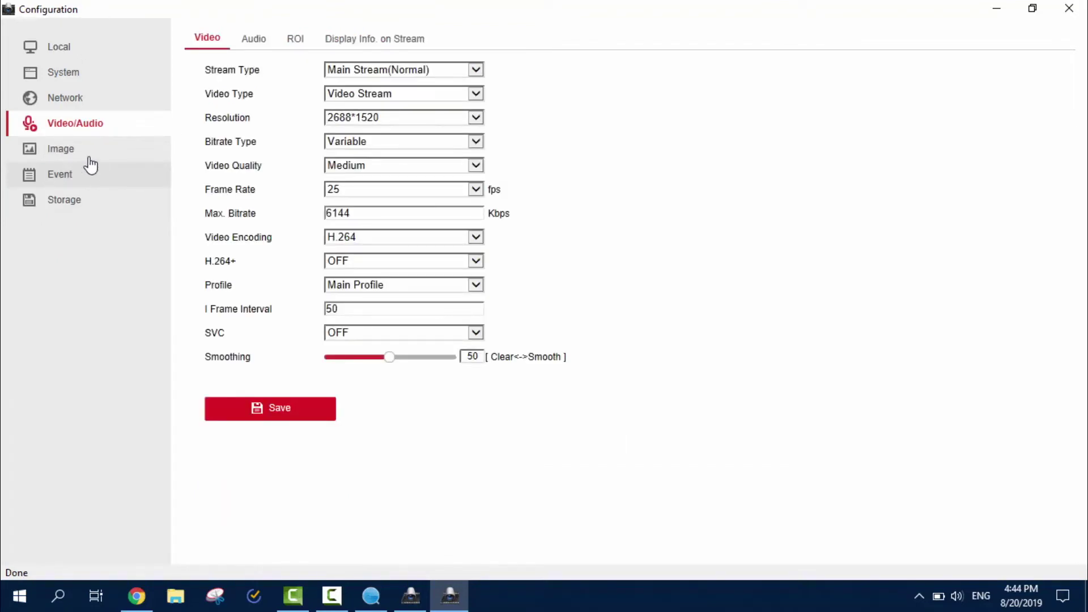
click(397, 94)
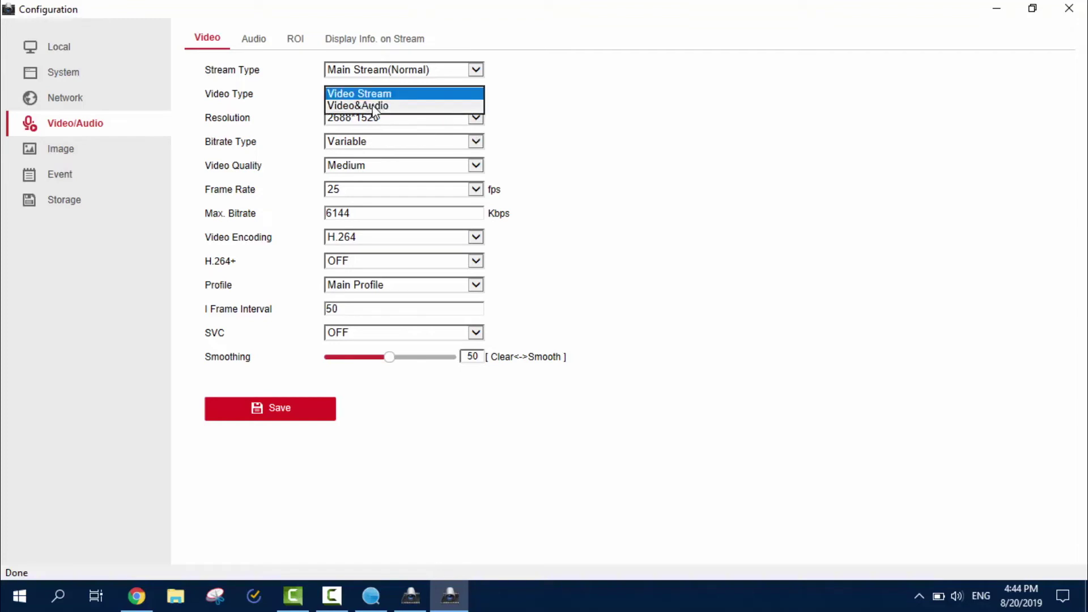
click(608, 116)
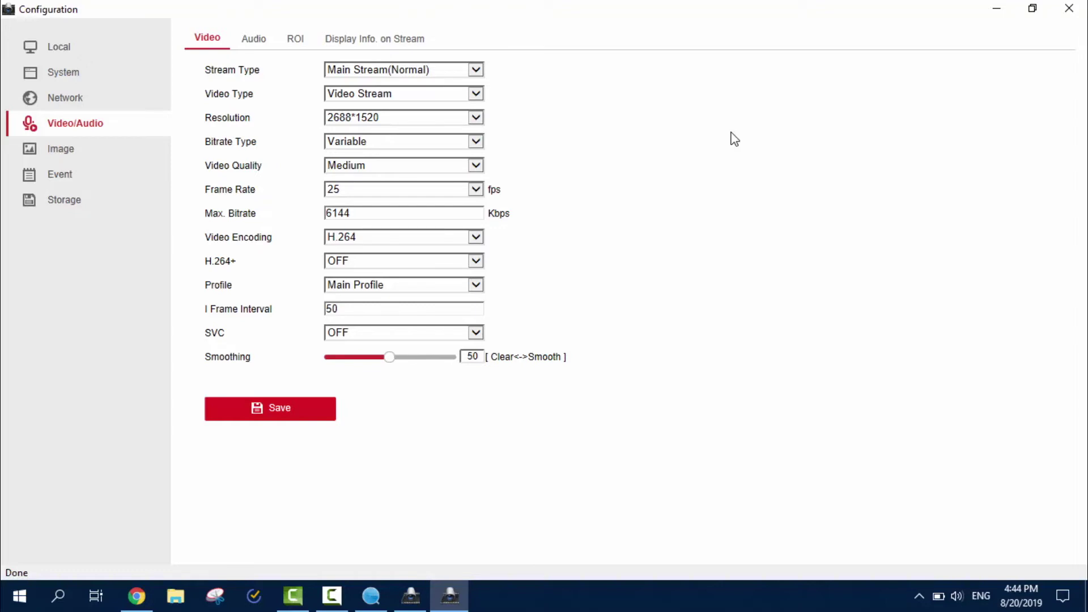
click(398, 99)
click(542, 267)
key(Down)
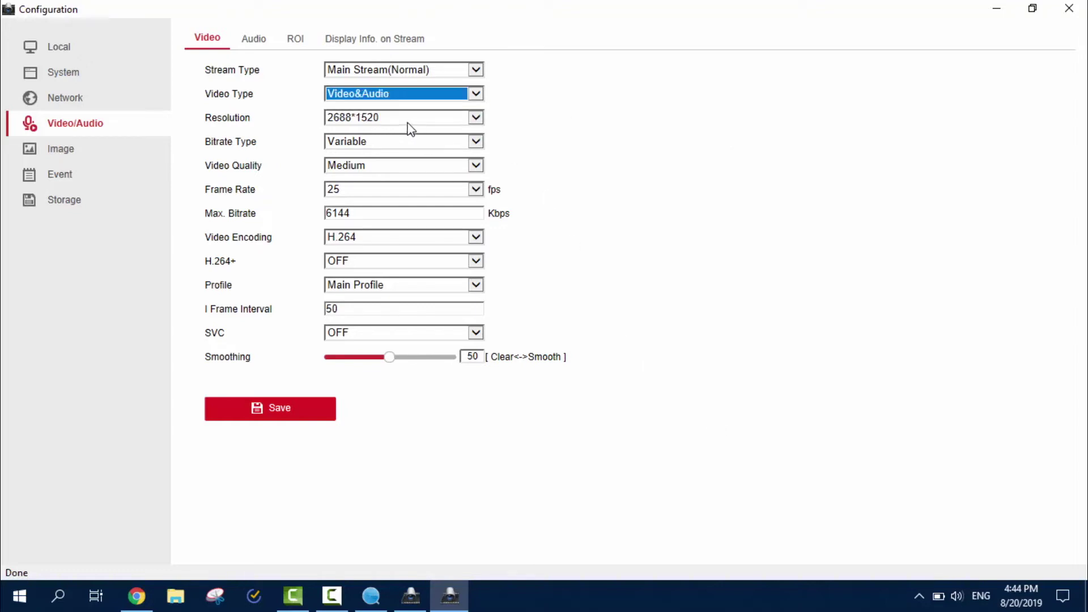
Keep 2688*1520, 25 fps and variable bitrate, switch encoding to H.265, and save the main stream.
click(408, 120)
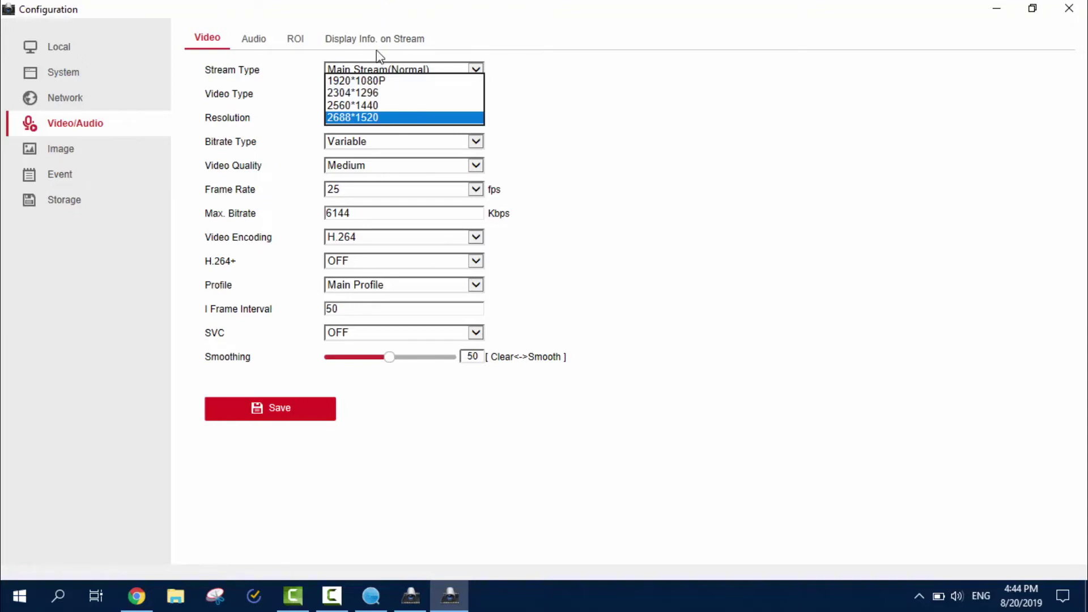
click(353, 117)
click(362, 192)
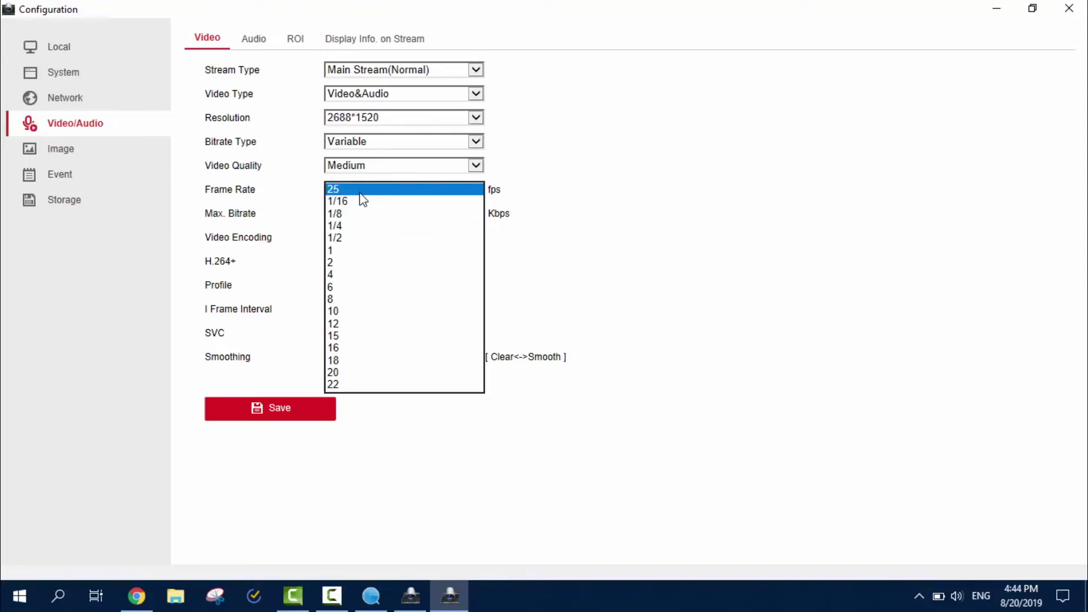
click(359, 194)
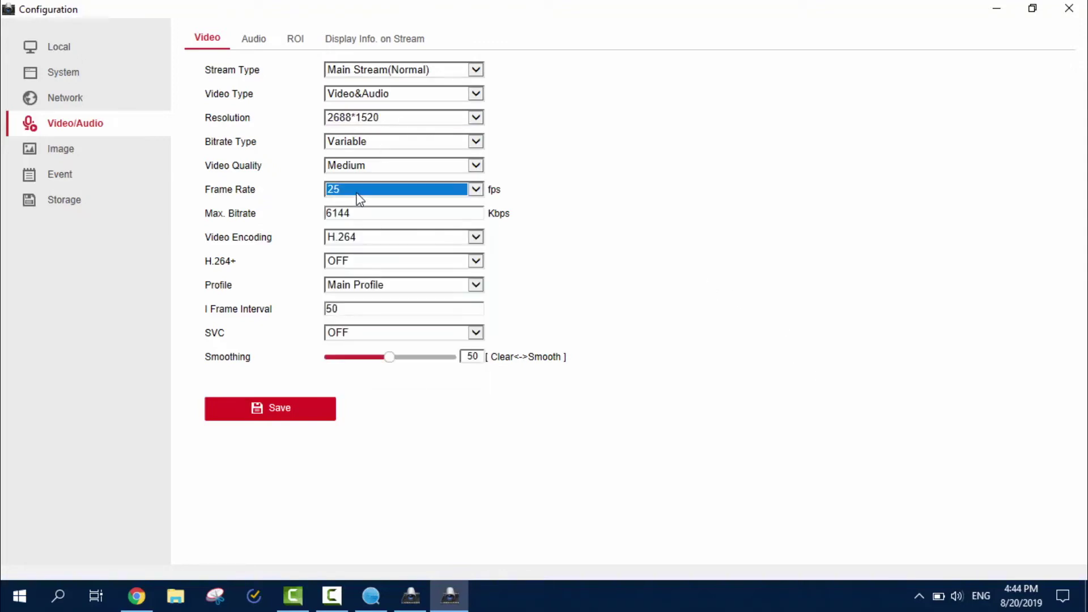
click(394, 149)
click(391, 144)
click(788, 171)
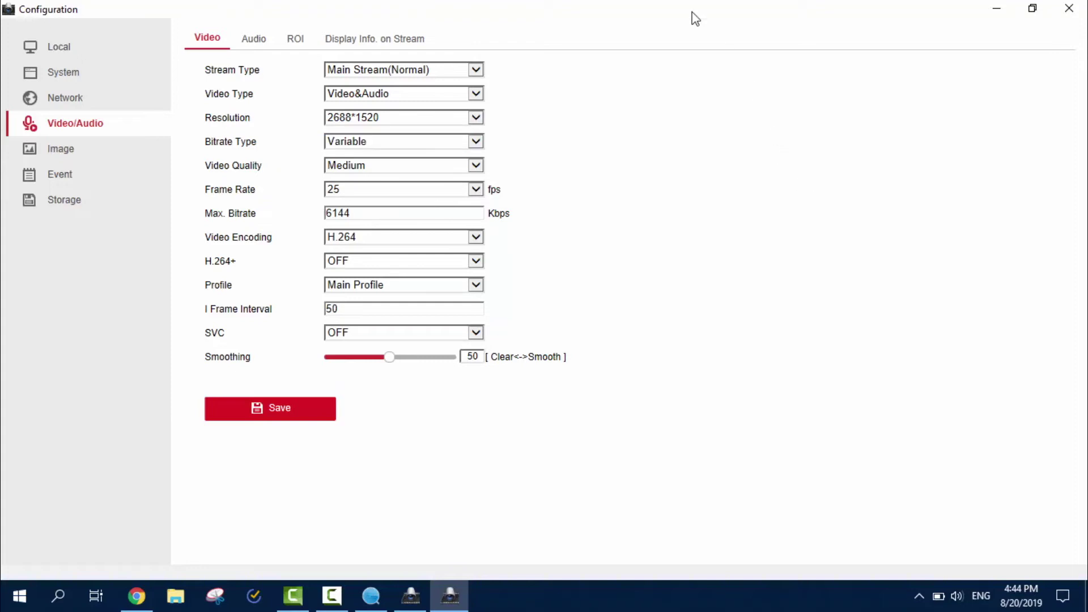
click(351, 232)
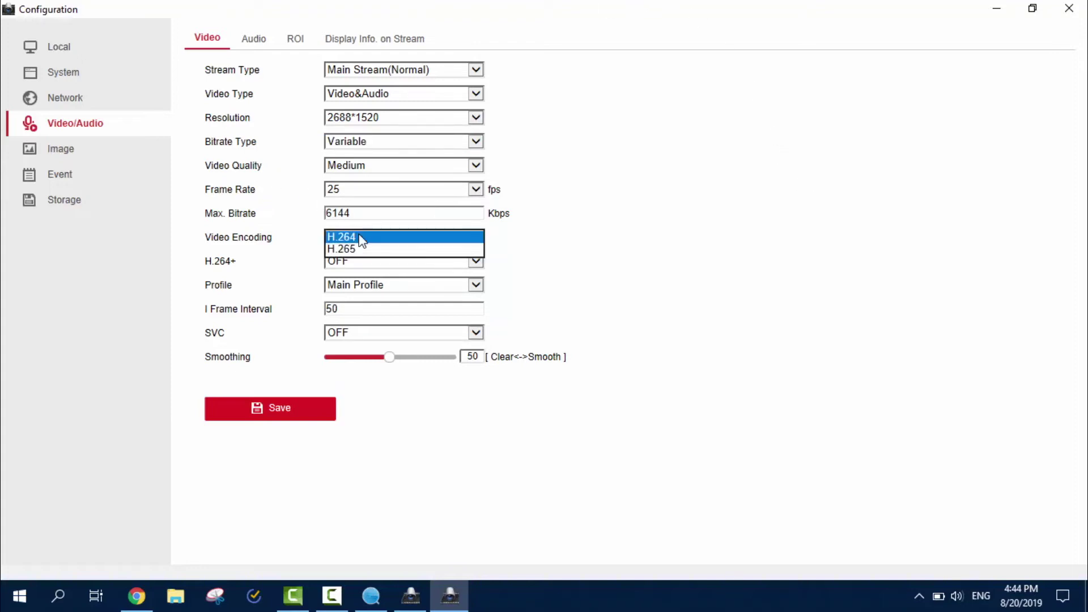
click(362, 248)
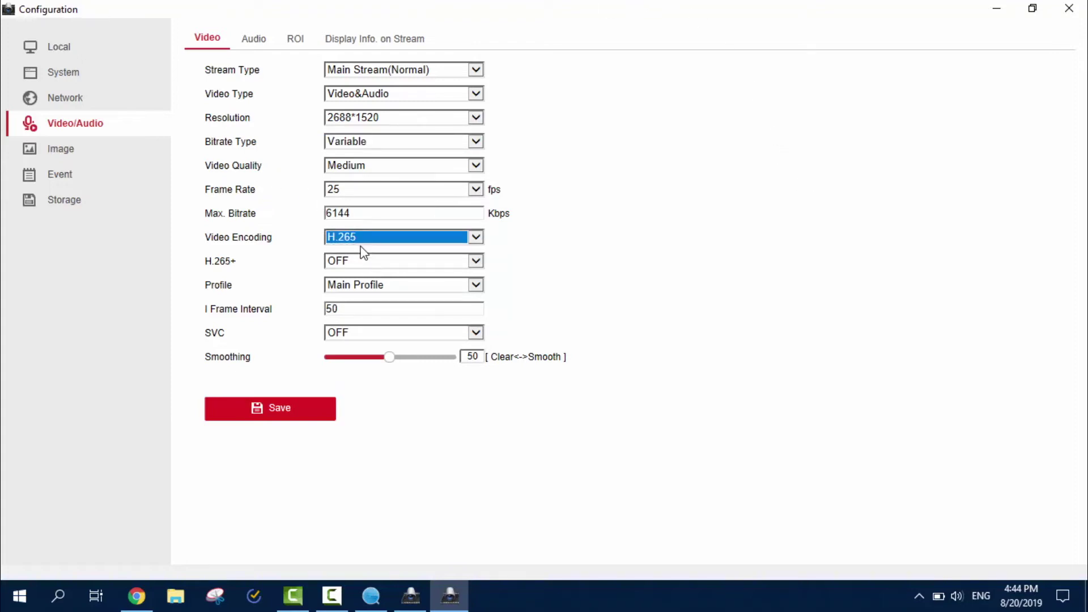
drag(236, 260, 209, 267)
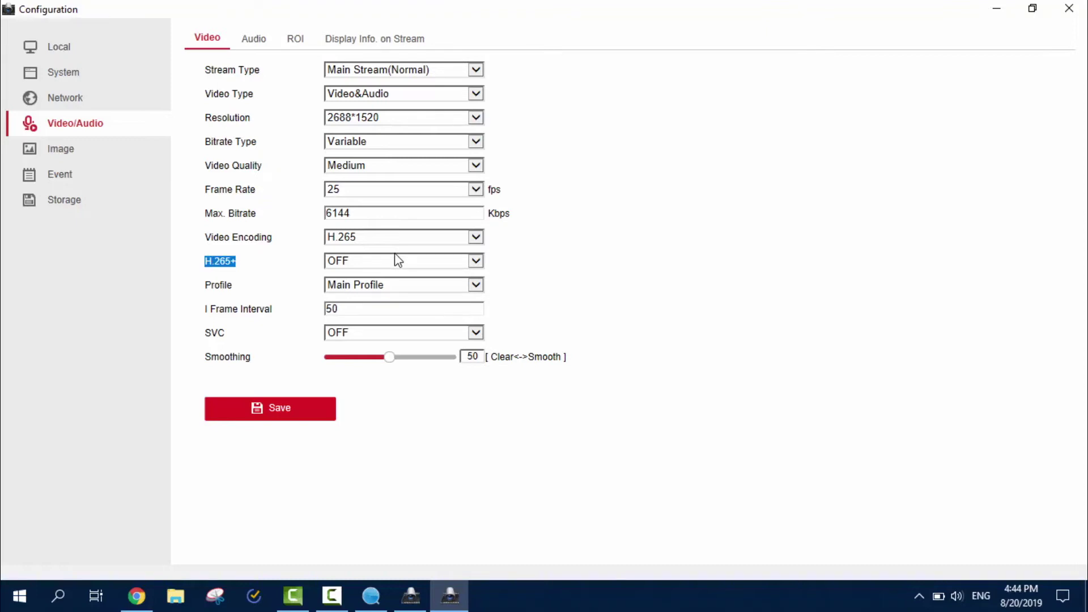
click(318, 418)
Set the sub-stream to Video&Audio at 640*480 with H.265 encoding and save it.
click(433, 70)
click(434, 81)
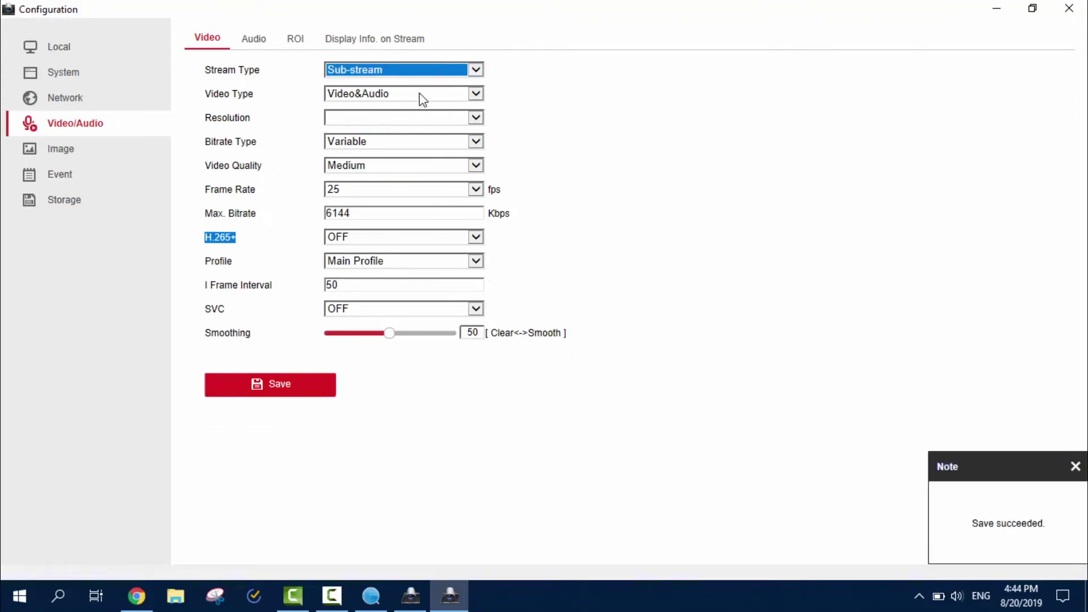
click(399, 97)
click(383, 105)
click(385, 117)
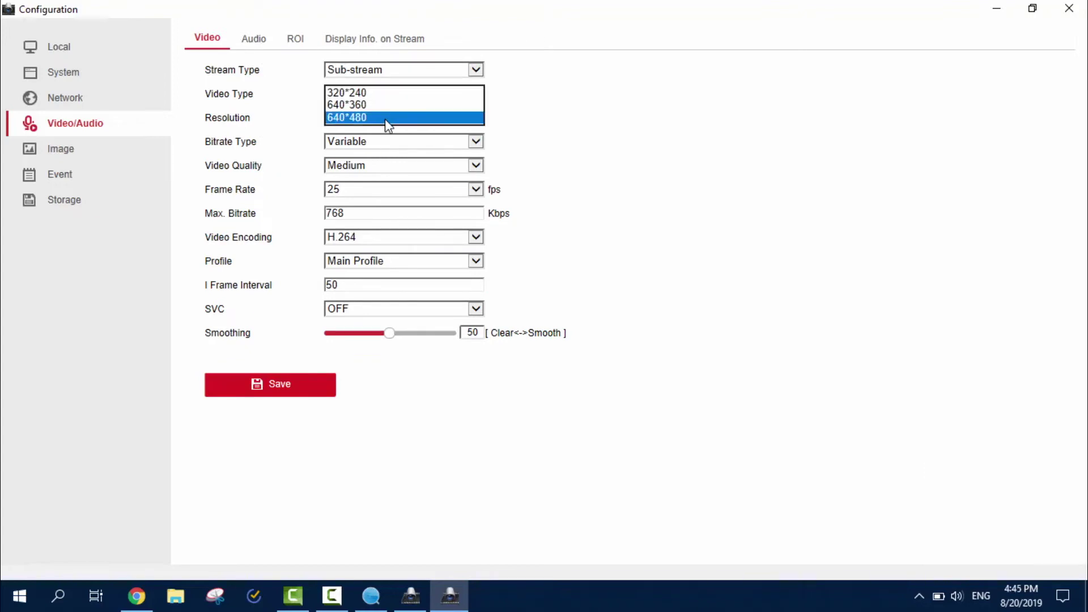
click(385, 118)
click(293, 389)
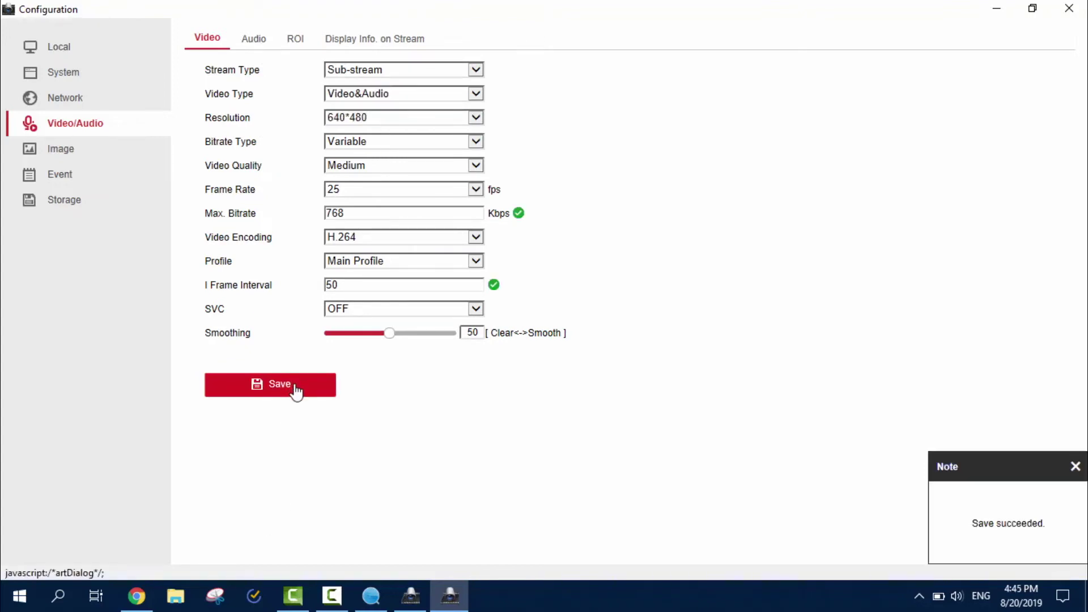
click(460, 241)
click(396, 261)
click(299, 391)
Draw a main-stream ROI rectangle over the seated man and the tripod camera.
click(262, 48)
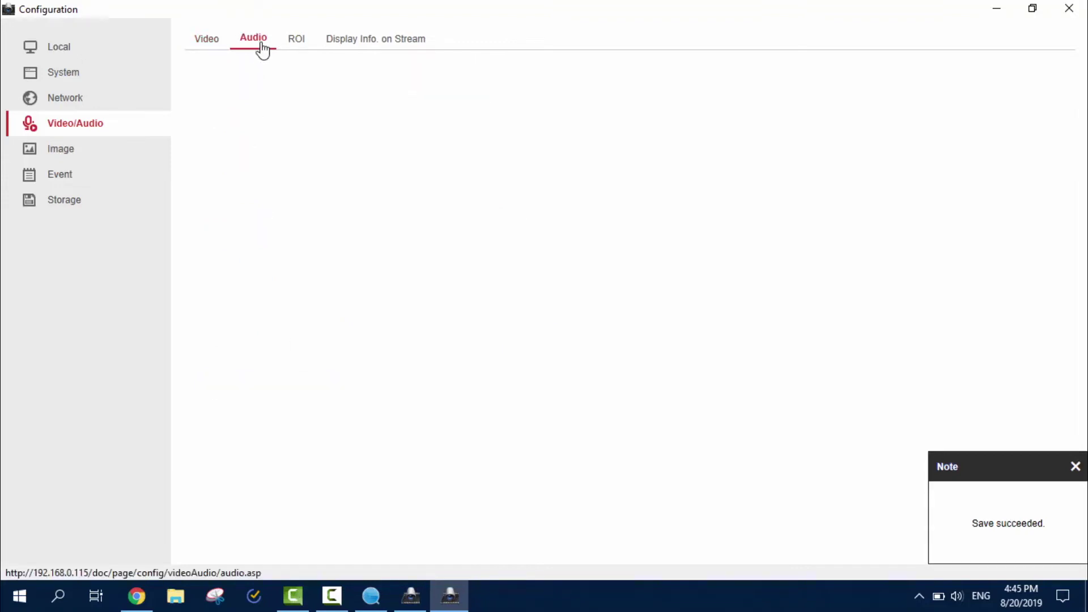
click(297, 40)
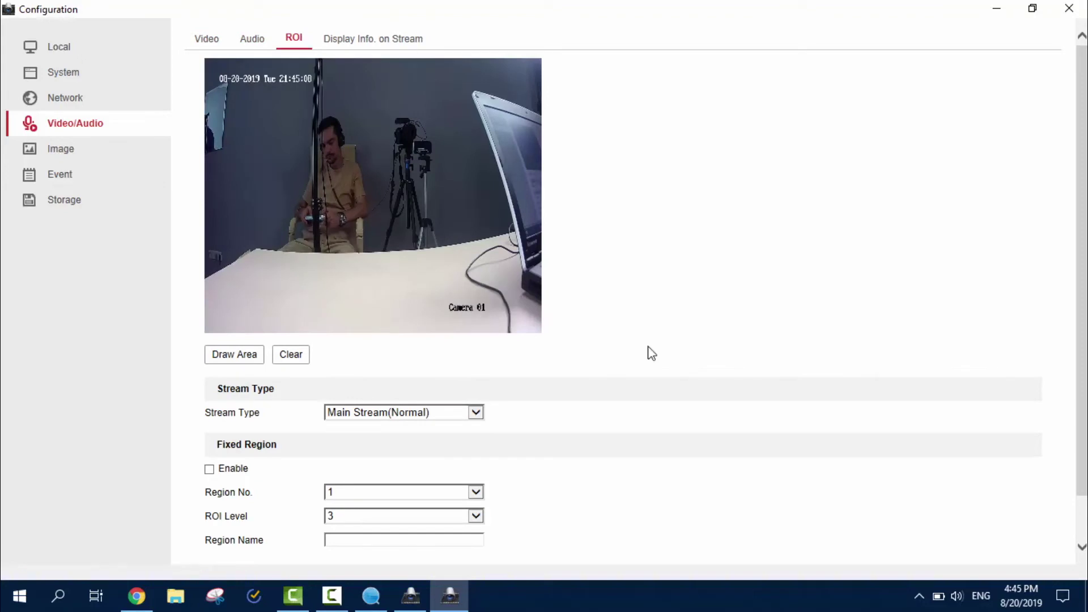
scroll(595, 264, down, 1)
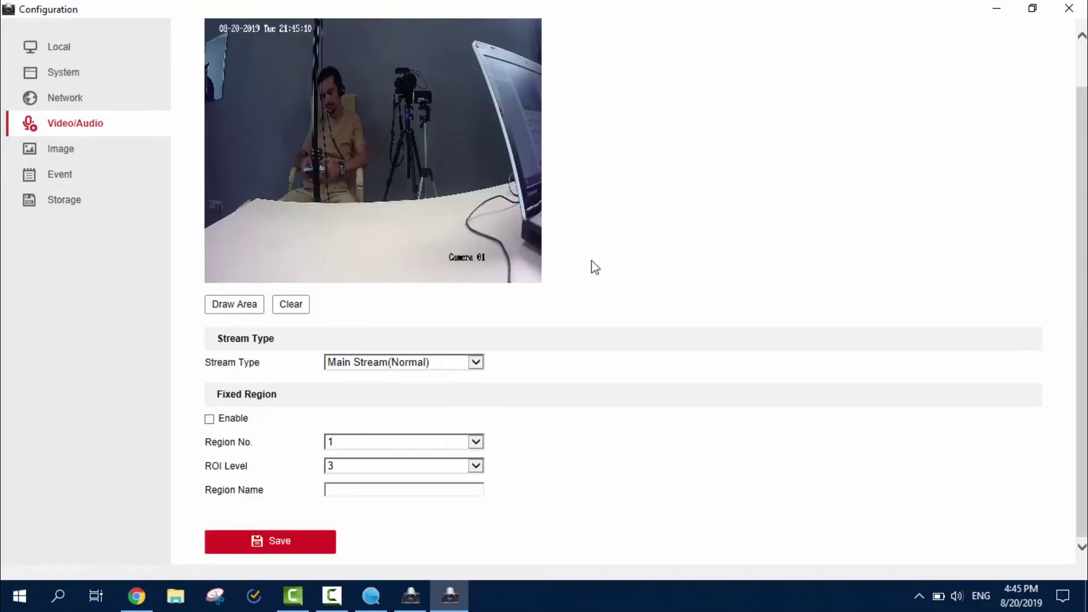
scroll(588, 267, up, 1)
click(229, 357)
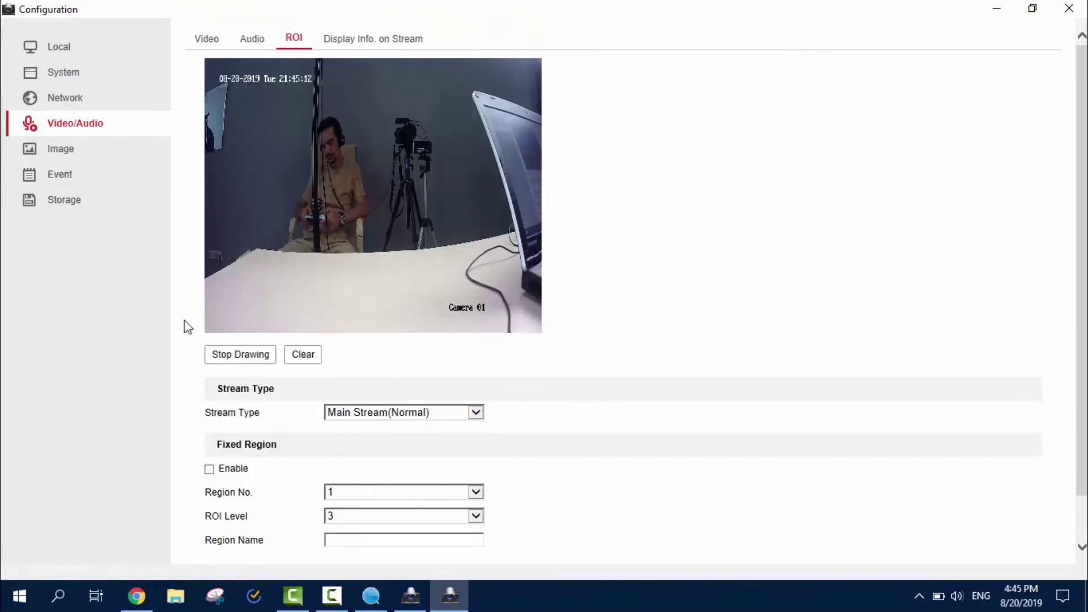
drag(425, 203, 490, 243)
Save the ROI region, then bring up the Display Info. on Stream settings.
scroll(604, 337, down, 1)
scroll(577, 235, up, 1)
scroll(414, 182, down, 1)
scroll(546, 213, up, 1)
scroll(548, 218, down, 1)
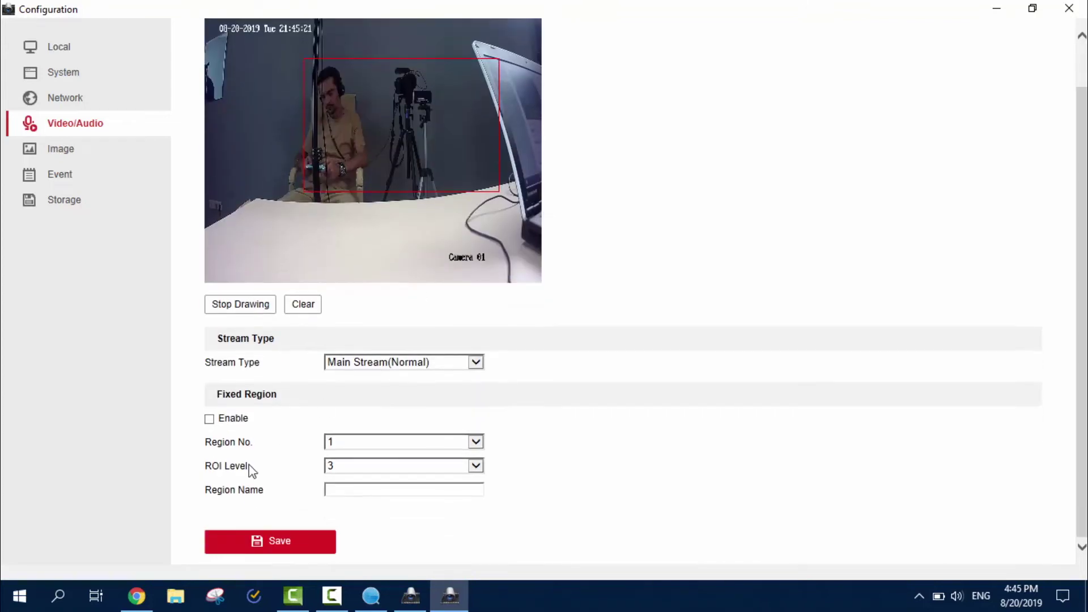
click(296, 548)
scroll(696, 117, up, 1)
click(380, 45)
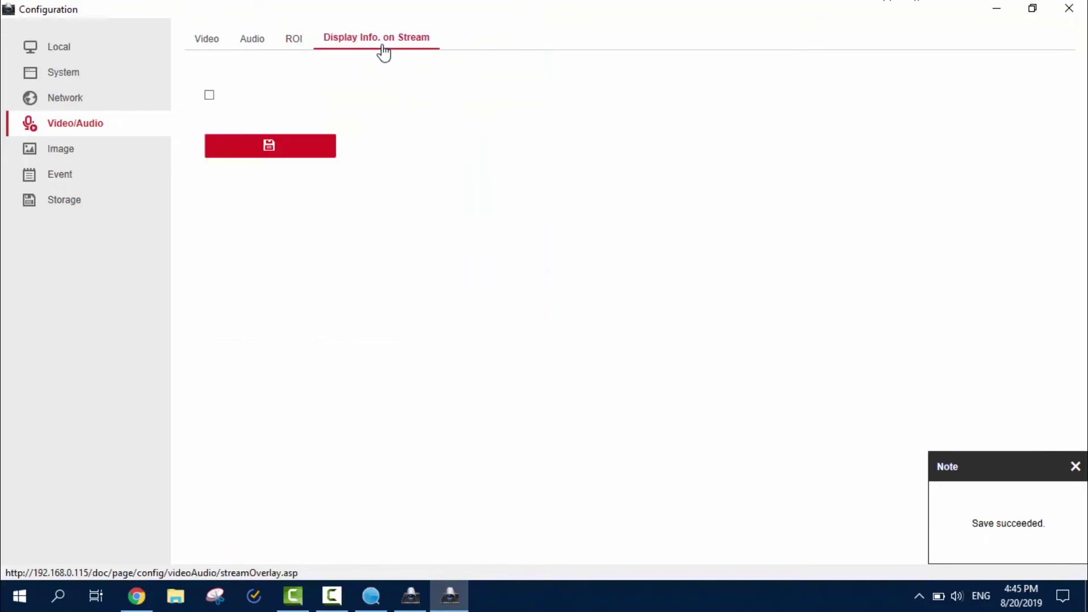
Review Cam1's exposure, backlight, day/night, white balance, enhancement and video adjustment settings, then OSD and Privacy Mask.
click(57, 155)
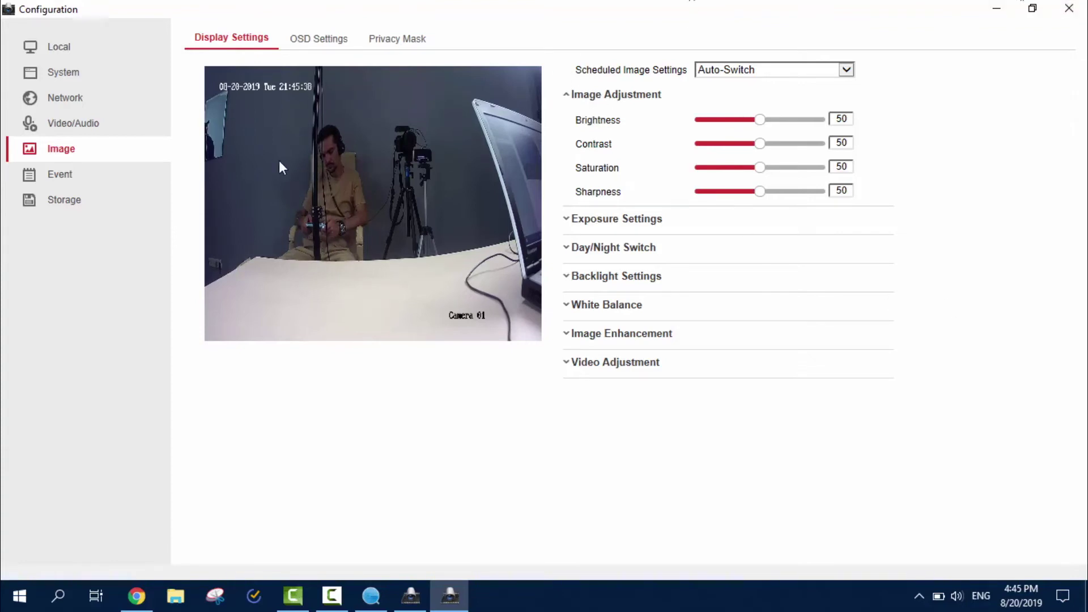
click(604, 219)
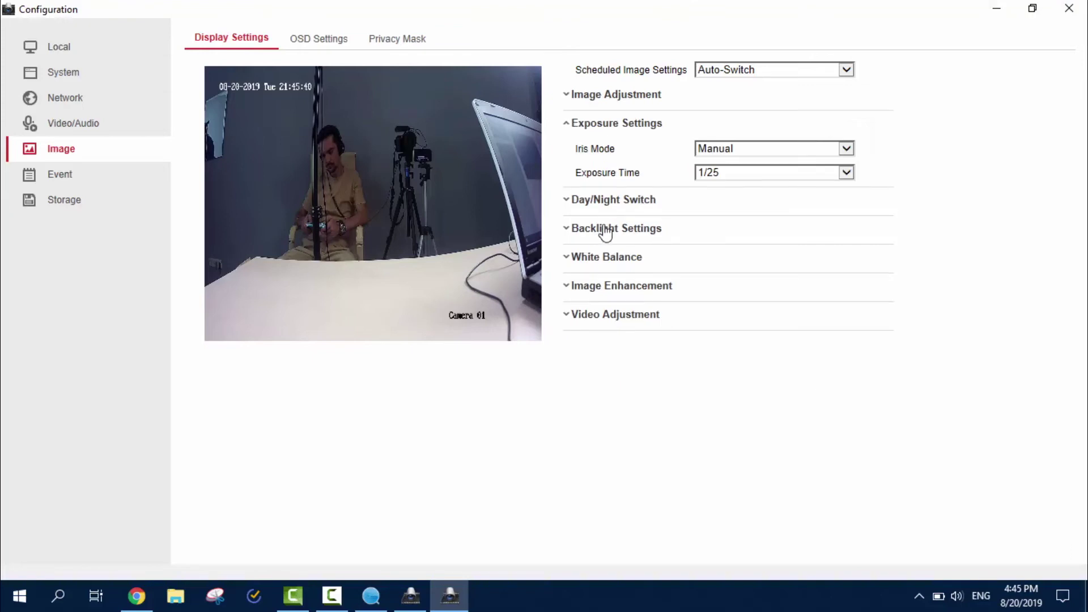
click(606, 227)
click(618, 161)
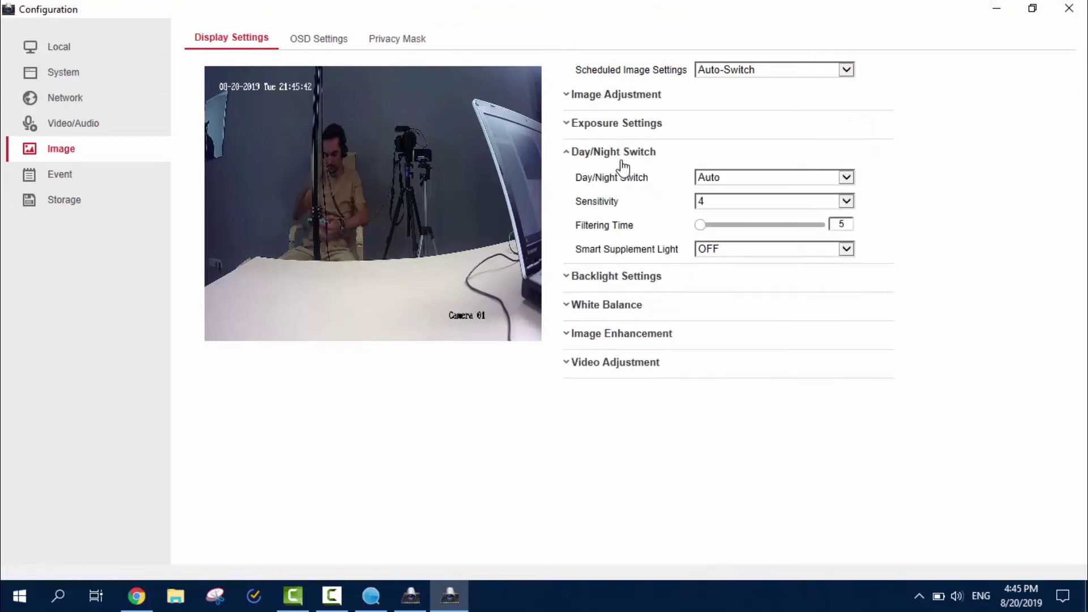
click(634, 307)
click(623, 262)
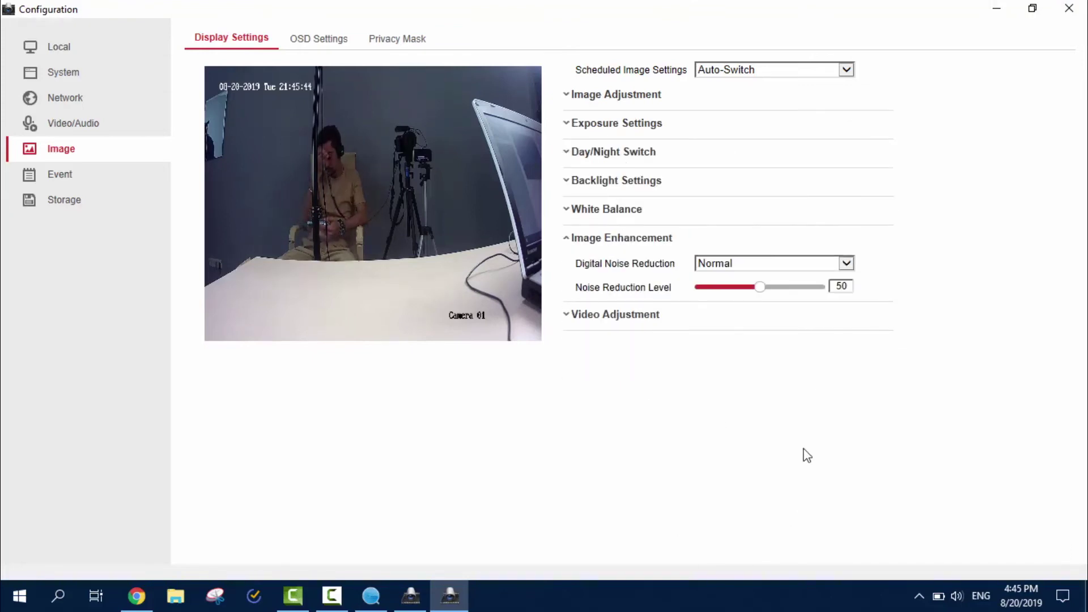
click(642, 315)
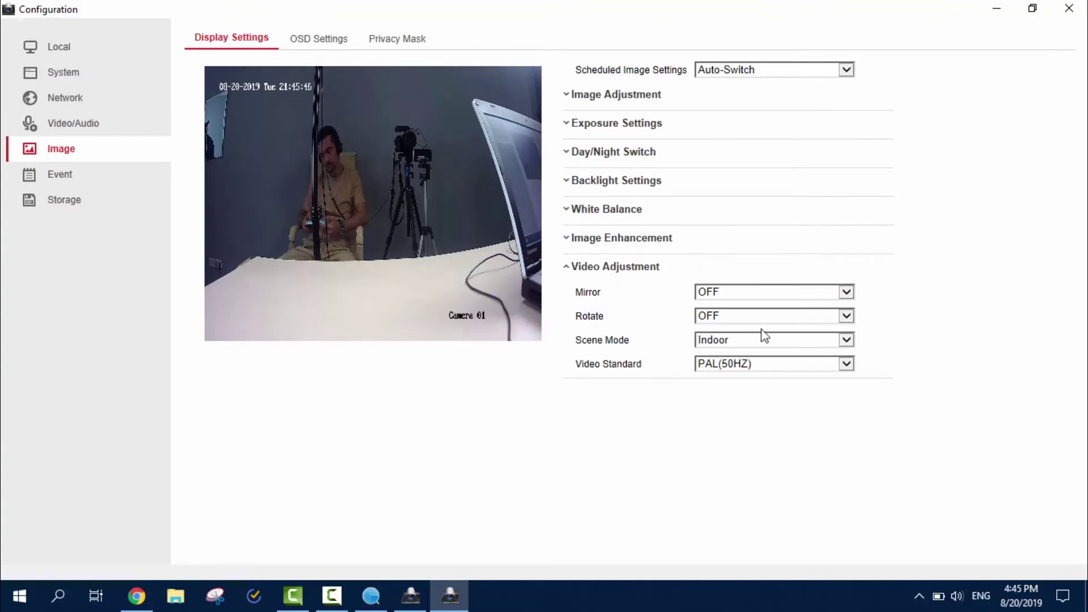
click(311, 50)
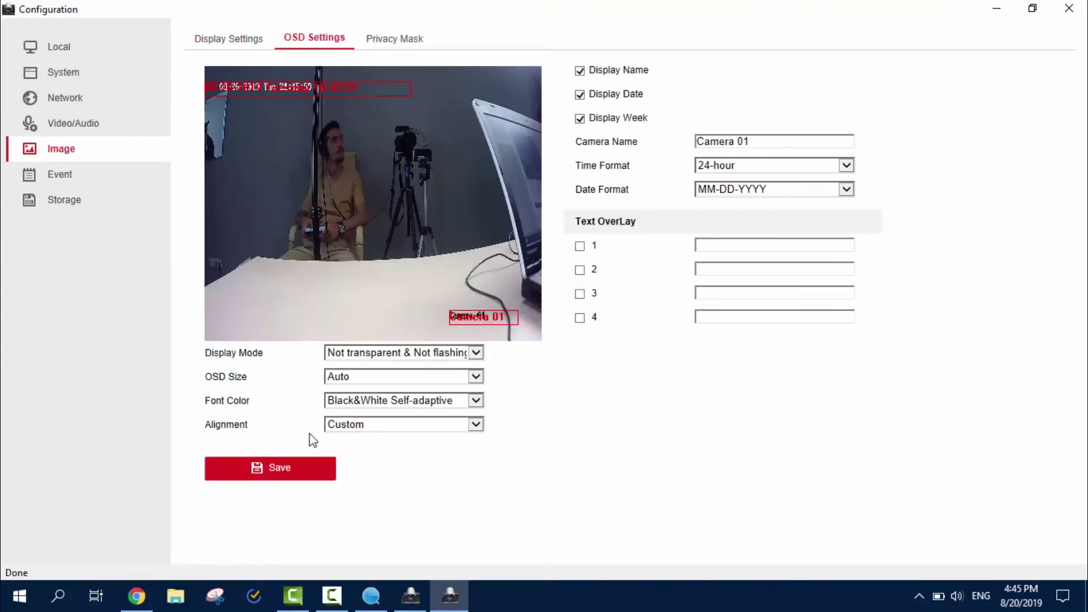
click(395, 42)
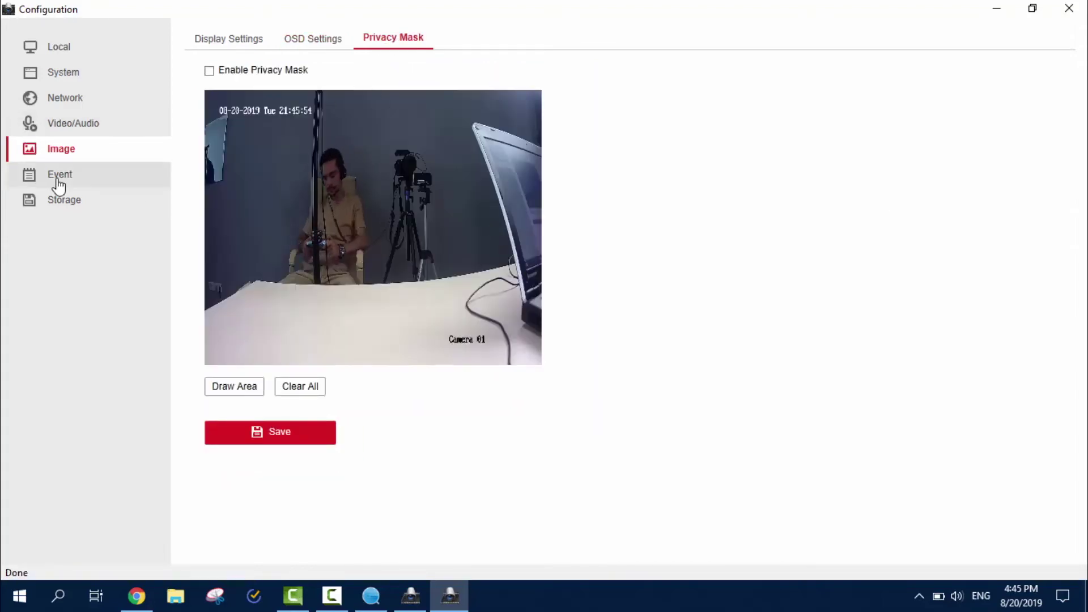
Mark a motion detection area over the seated person and tripod.
click(54, 180)
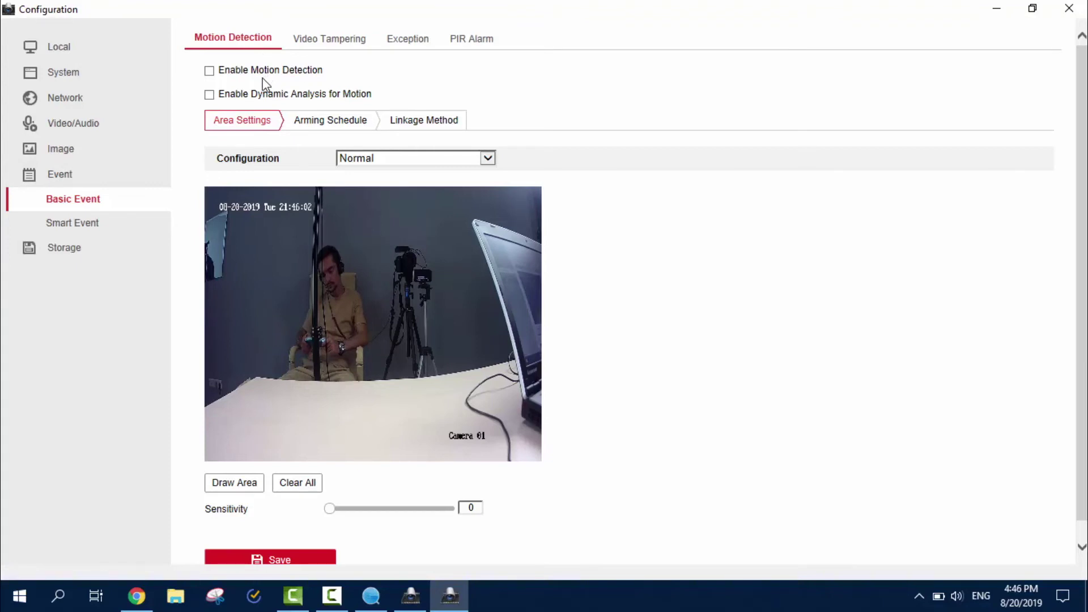
scroll(587, 276, down, 1)
scroll(587, 283, up, 1)
scroll(587, 286, down, 1)
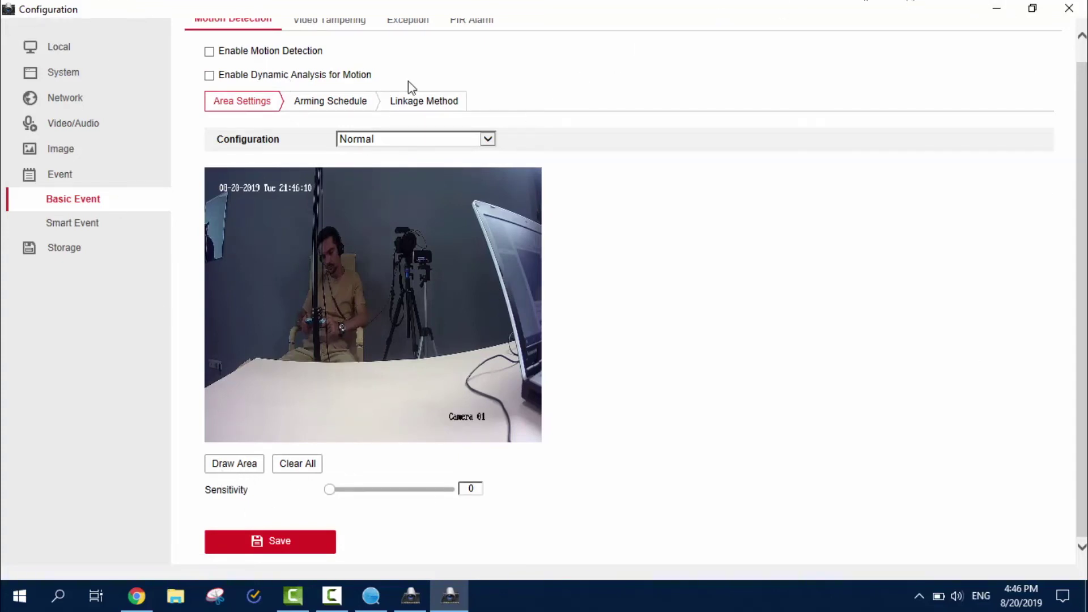
click(252, 465)
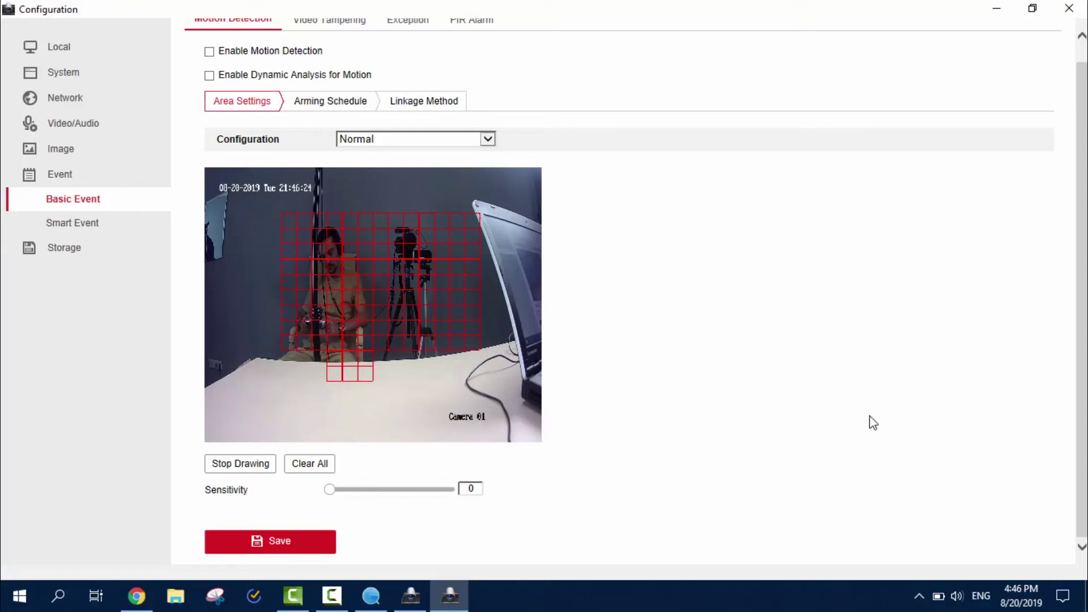
Make motion detection trigger recording on A1, then browse the video tampering, exception and PIR alarm tabs.
click(343, 105)
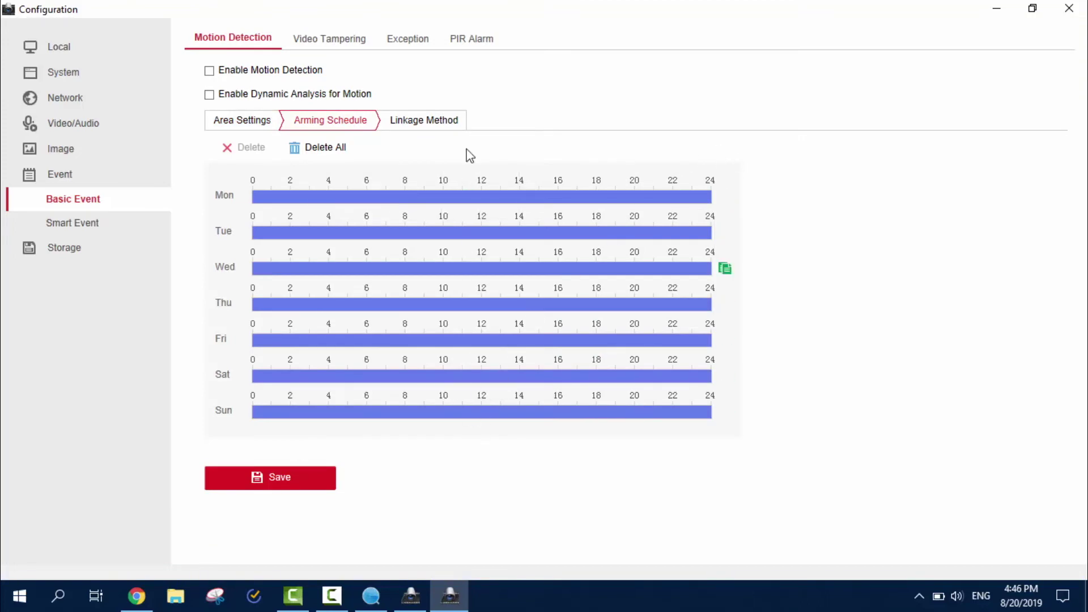
click(440, 121)
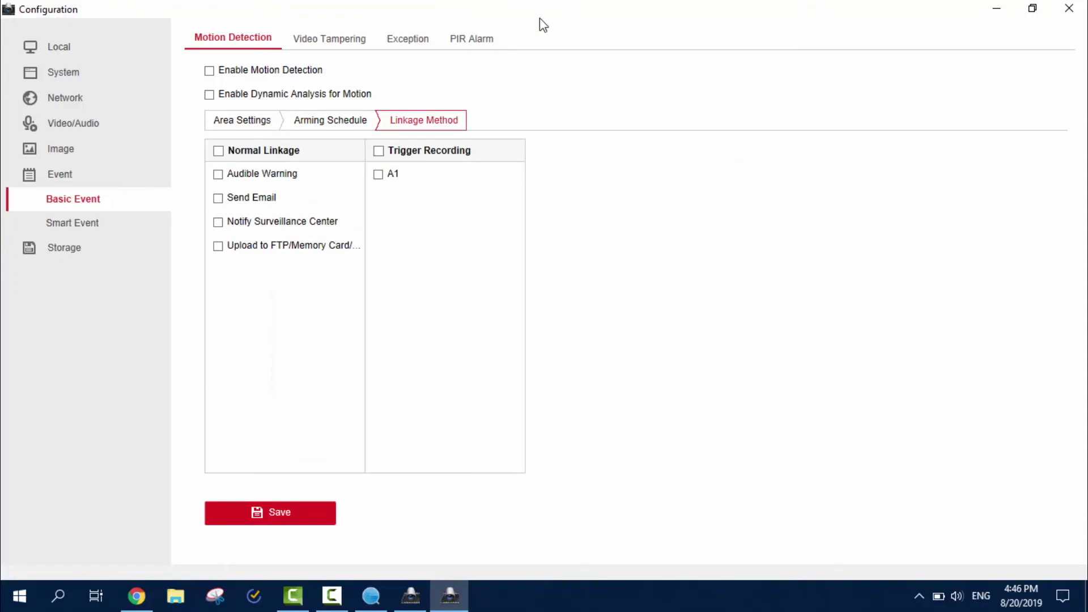
click(378, 150)
click(351, 40)
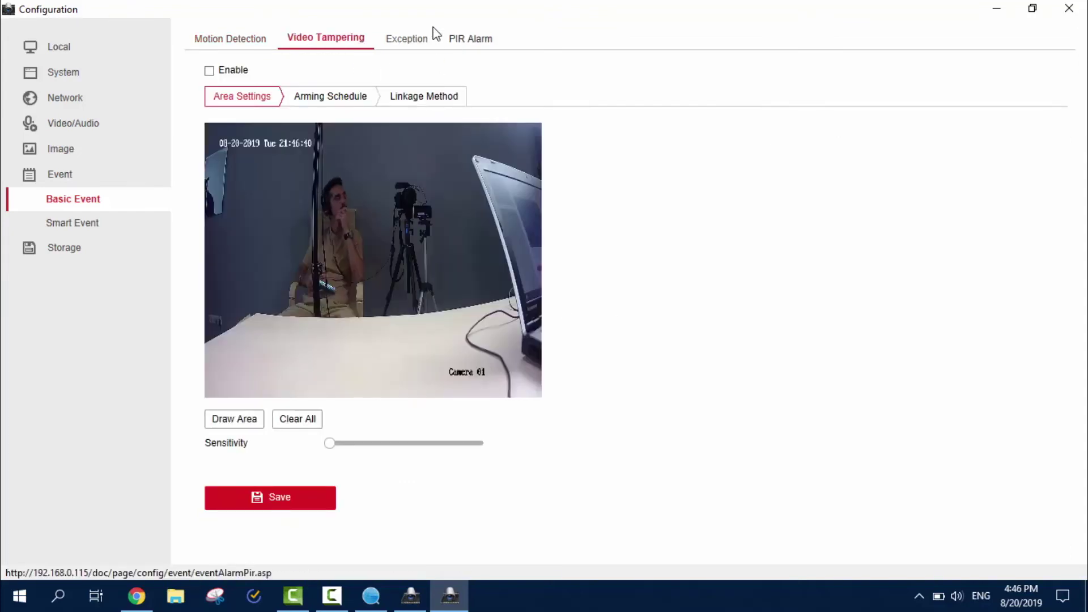
click(411, 38)
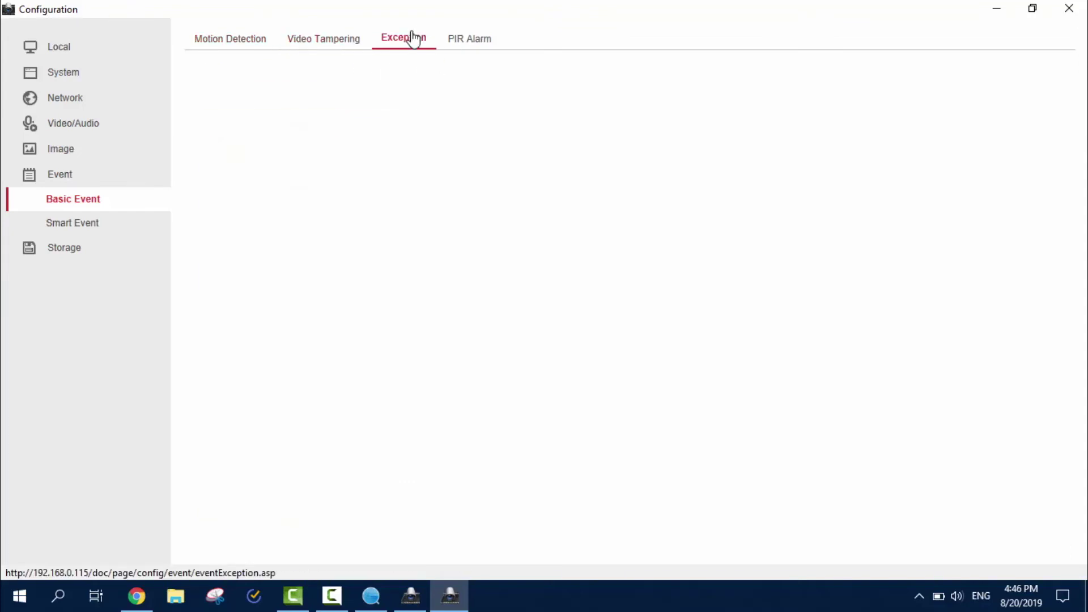
click(476, 45)
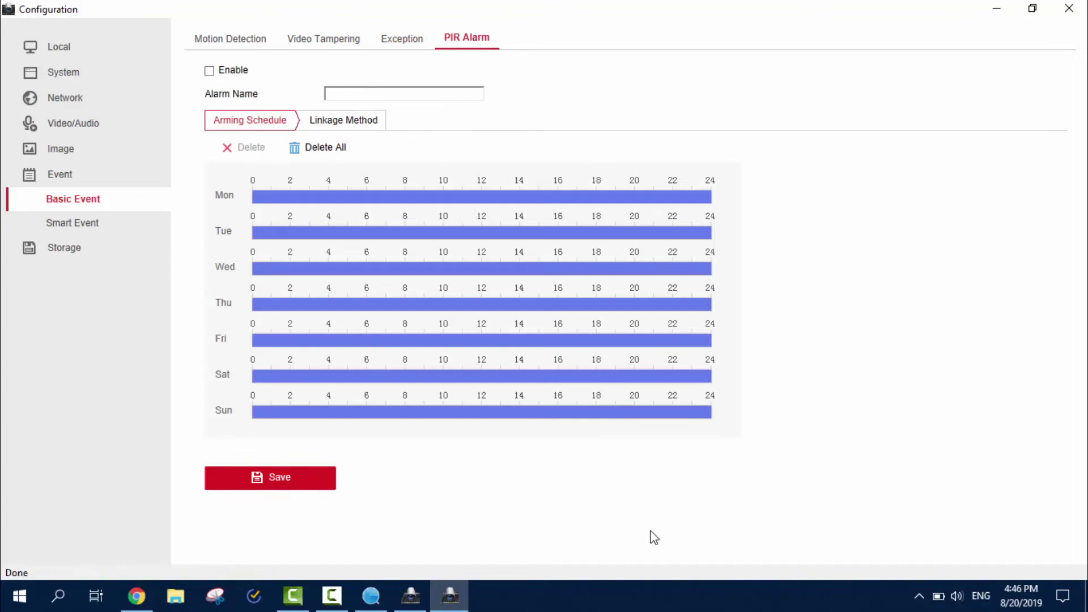
Bring up the face detection arming schedule and check Monday's copy options without changes.
click(69, 224)
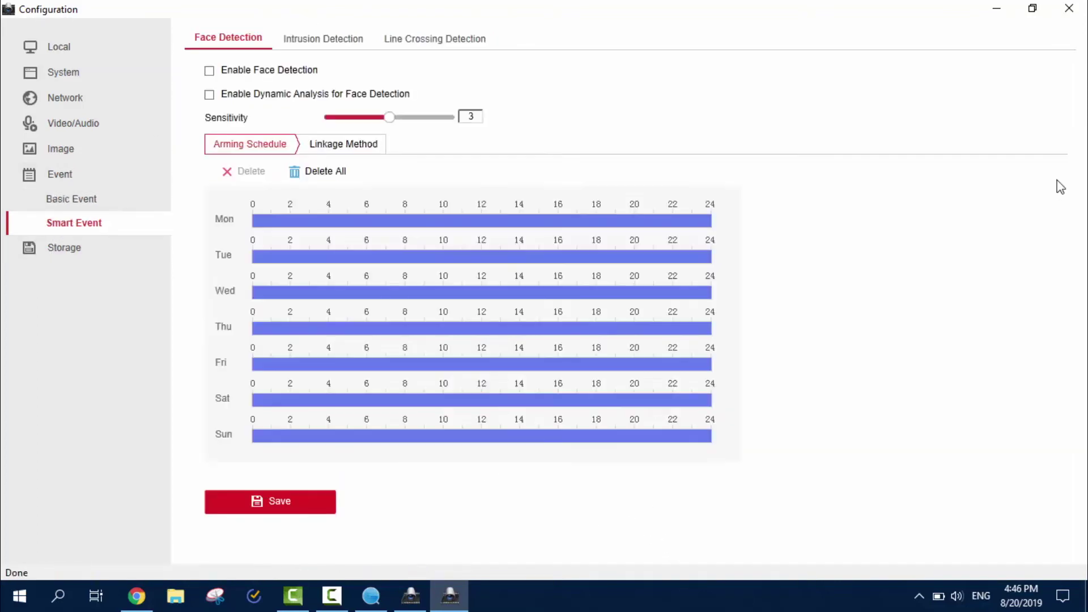
mouse_move(303, 224)
mouse_move(293, 260)
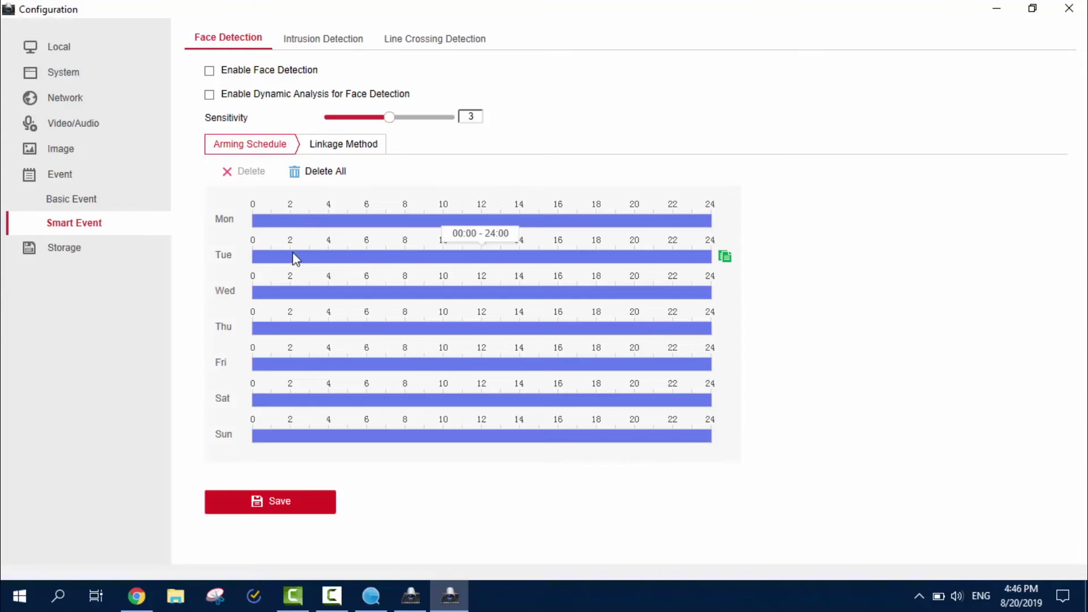
click(725, 221)
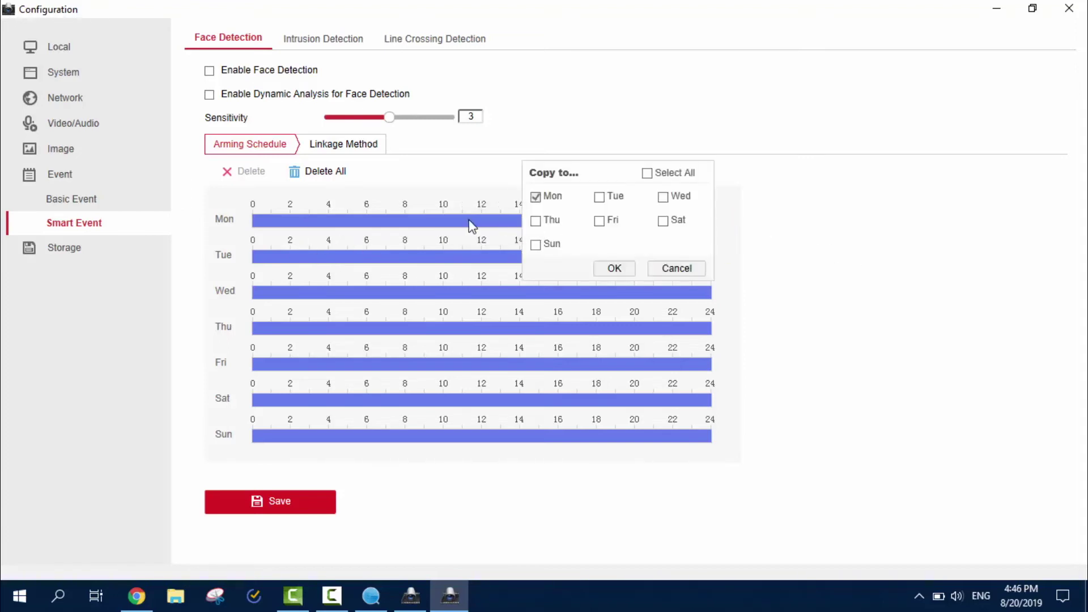
click(613, 268)
Clear the schedule and copy a Monday 3:00–18:30 period to every day of the week.
click(538, 221)
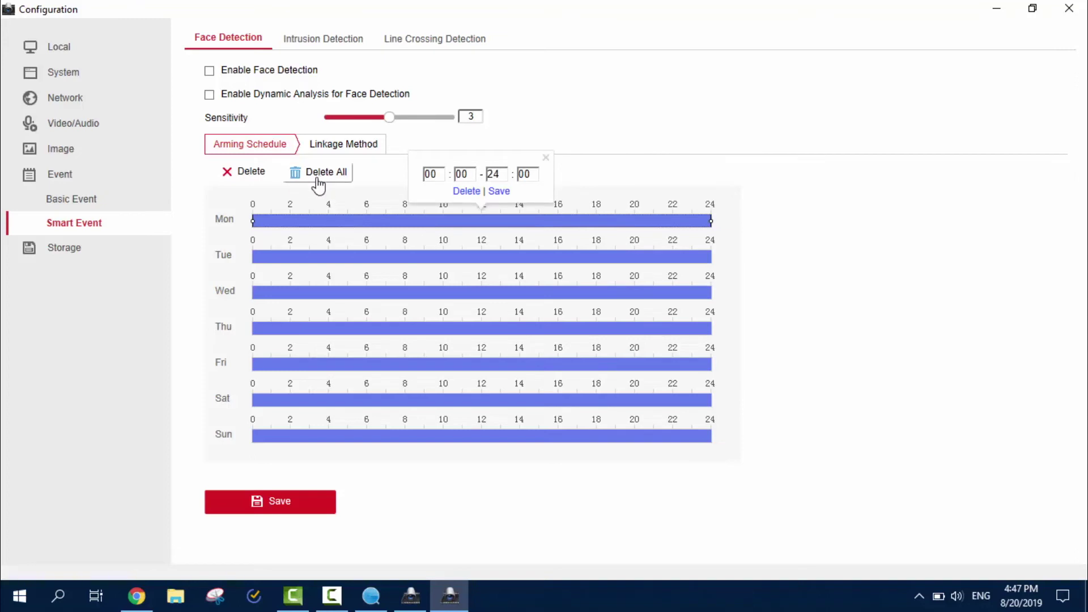
drag(307, 221, 607, 221)
drag(347, 257, 664, 257)
drag(491, 292, 646, 294)
click(724, 222)
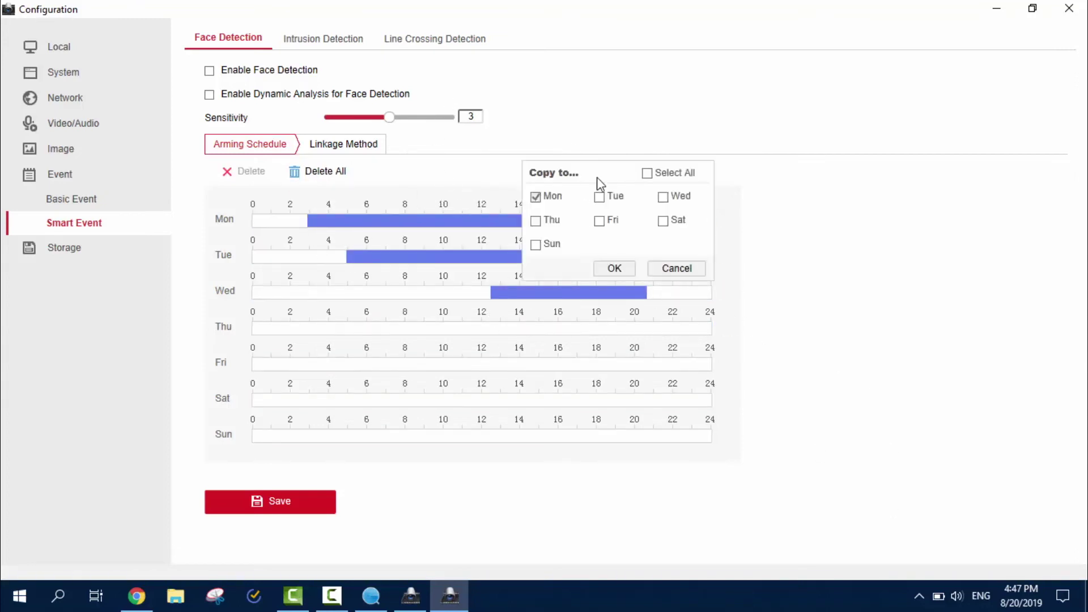
click(646, 173)
click(614, 268)
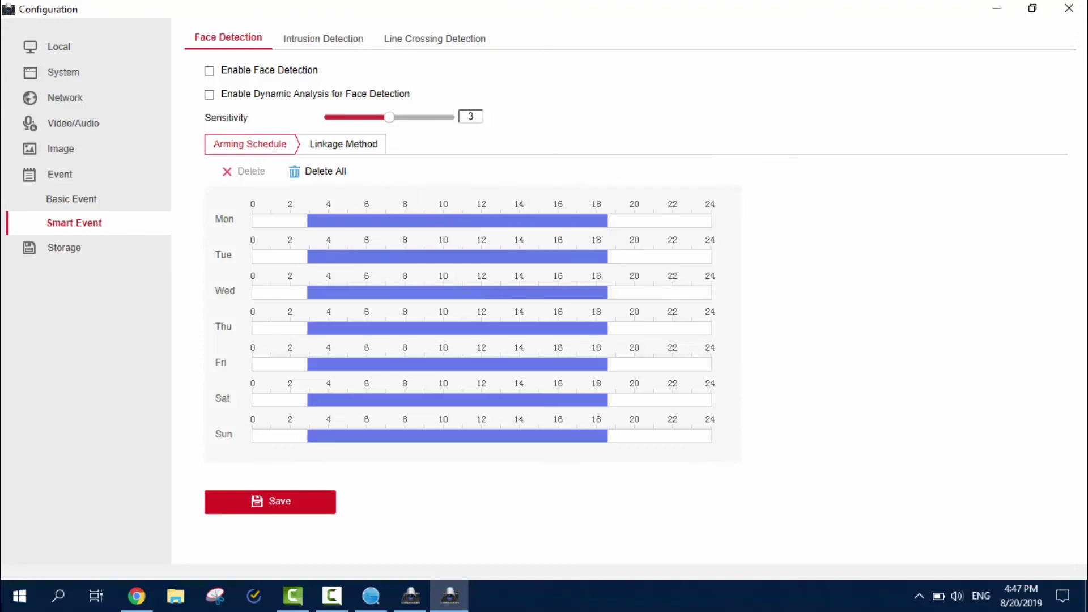
Save an intrusion detection region outlining the person and tripod, with a flat top edge.
click(354, 39)
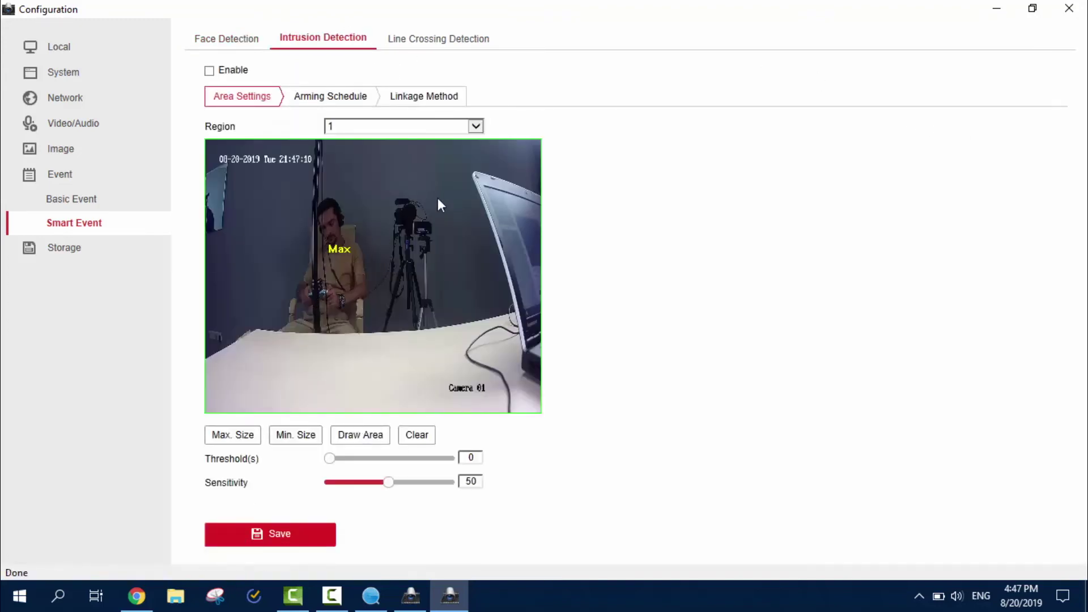
click(360, 434)
click(259, 182)
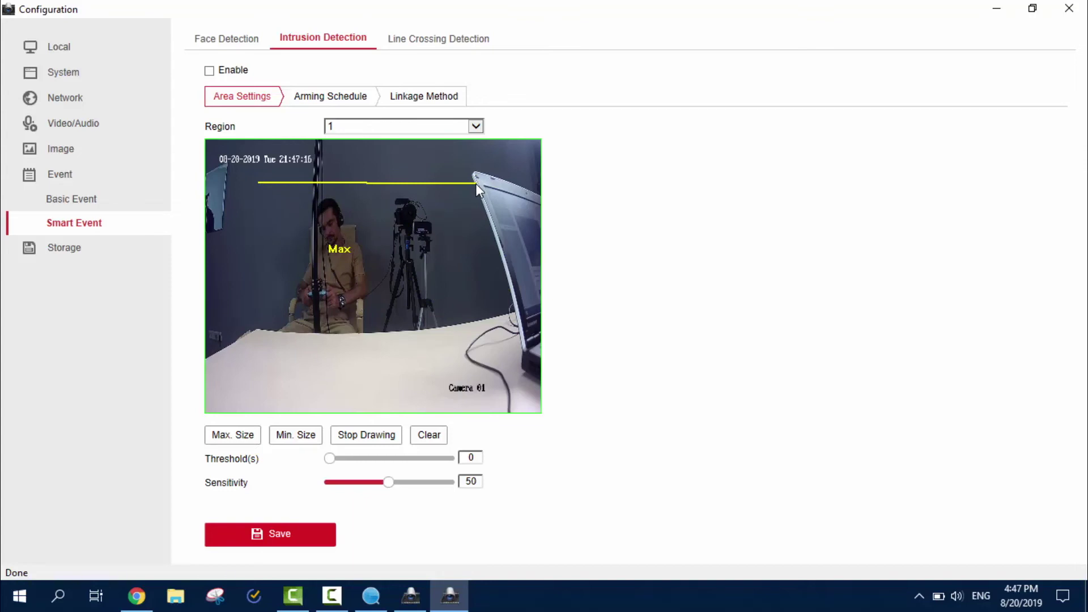
click(480, 376)
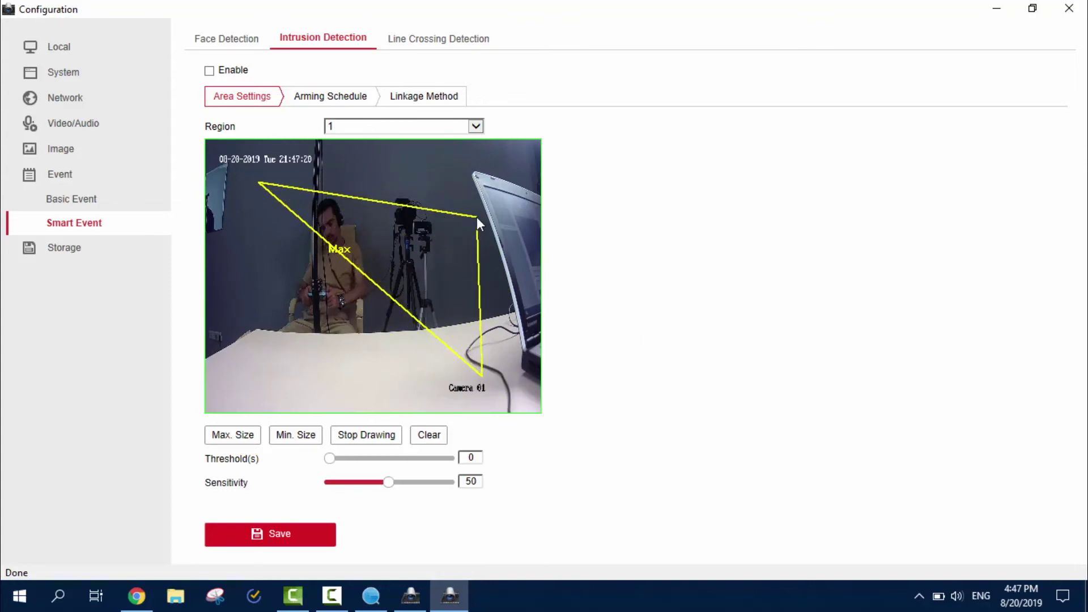
click(477, 216)
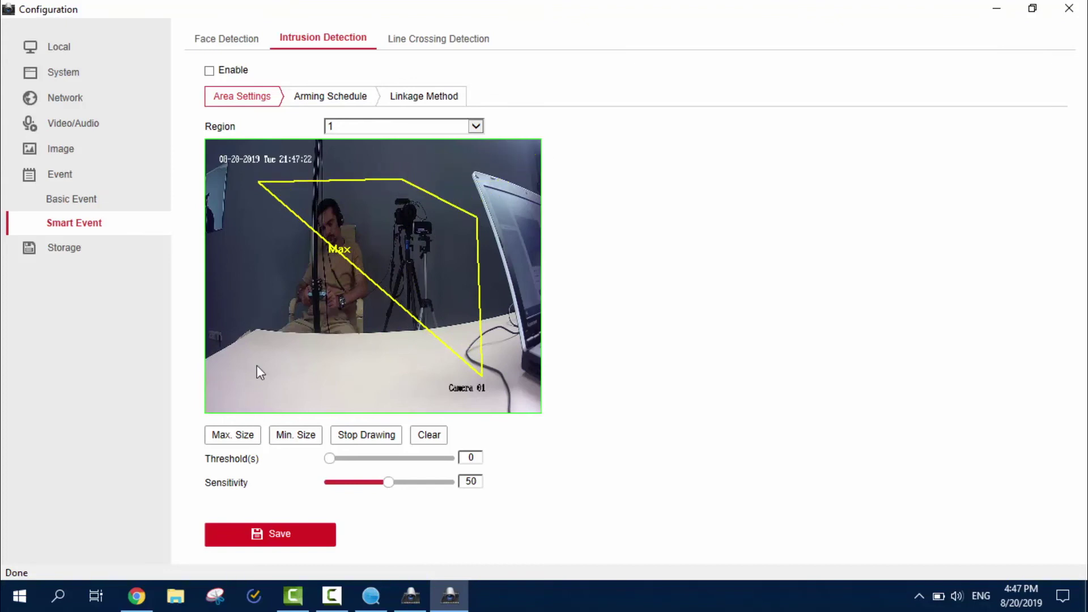
click(266, 533)
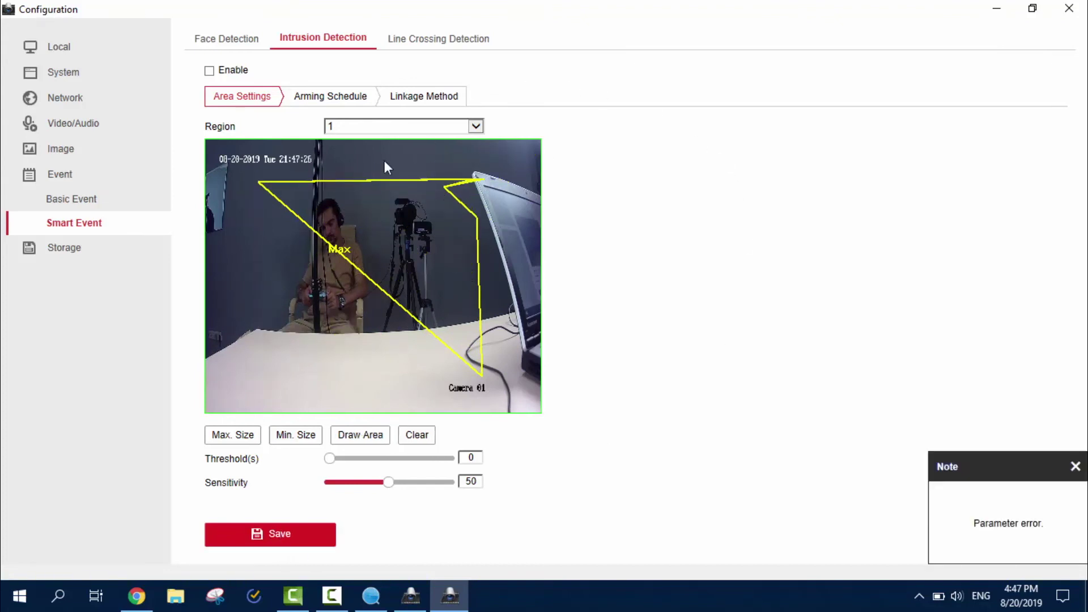
drag(369, 159, 286, 165)
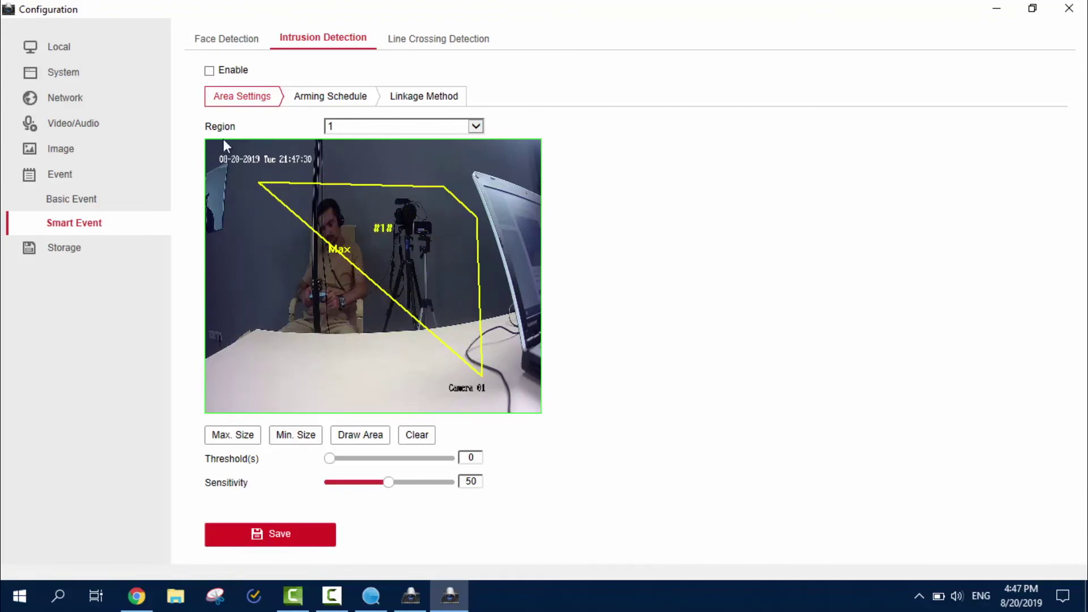
Save a line crossing line running vertically through the tripod from top to bottom of the view.
click(445, 39)
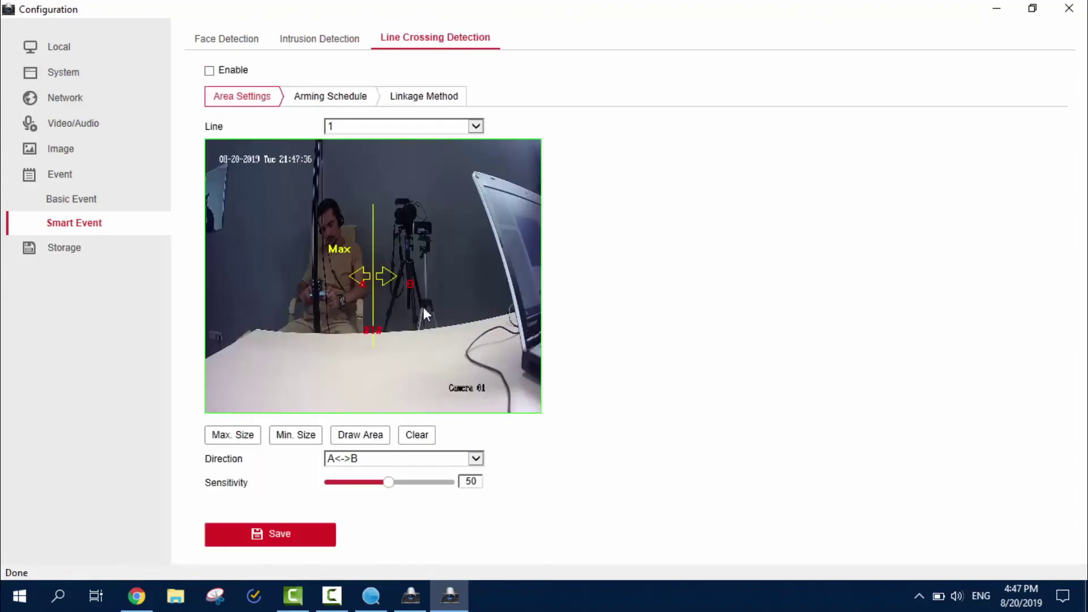
drag(379, 273, 401, 247)
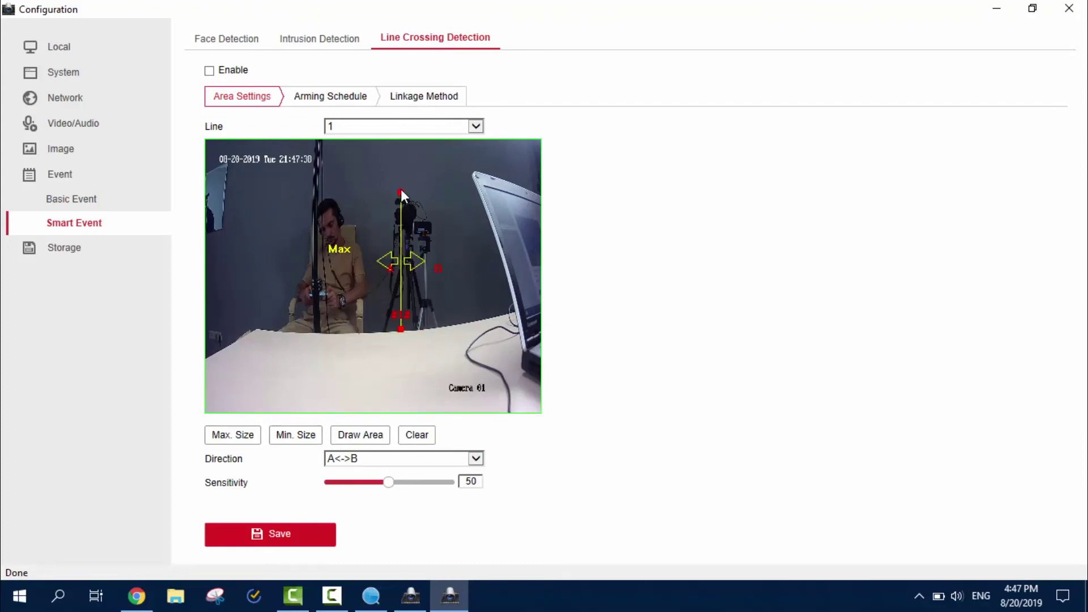
drag(401, 193, 402, 143)
drag(393, 330, 414, 416)
click(242, 537)
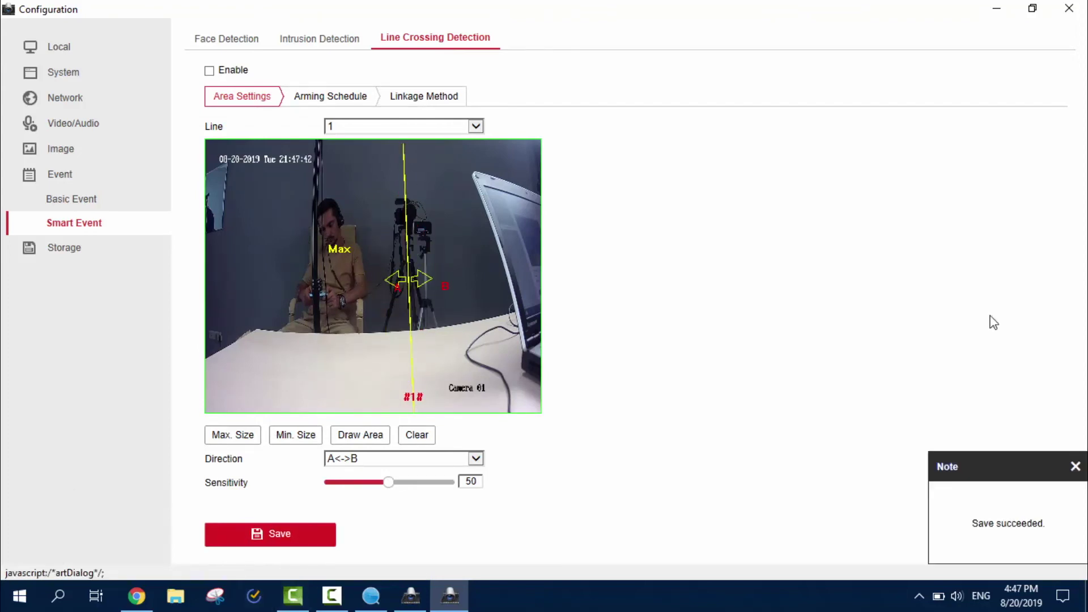
Show Storage Management, listing no HDDs and a 5% picture / 95% record quota, after checking the record schedule.
click(88, 247)
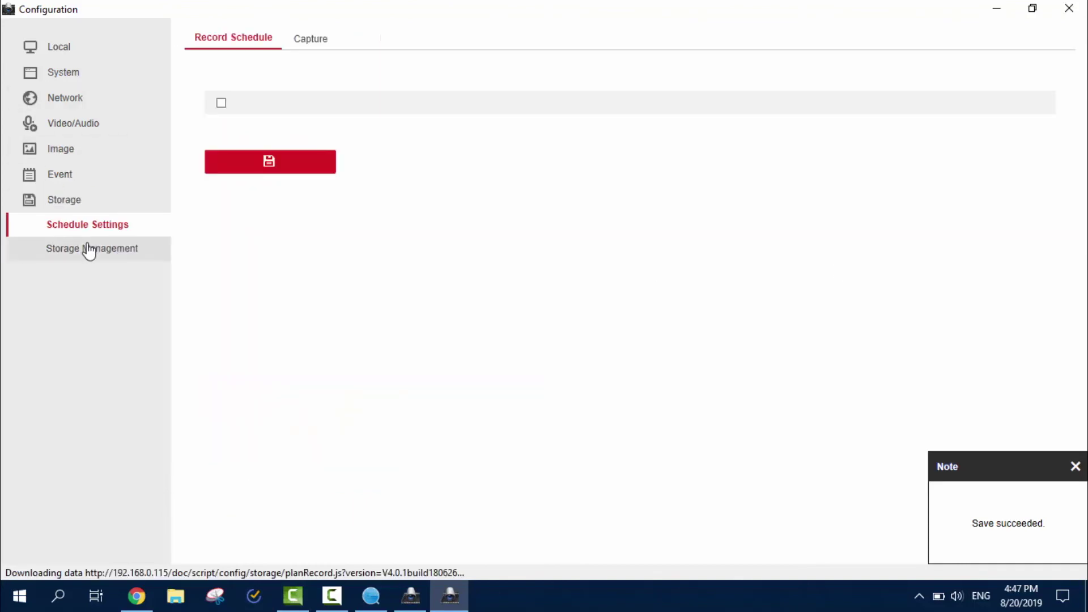
click(93, 250)
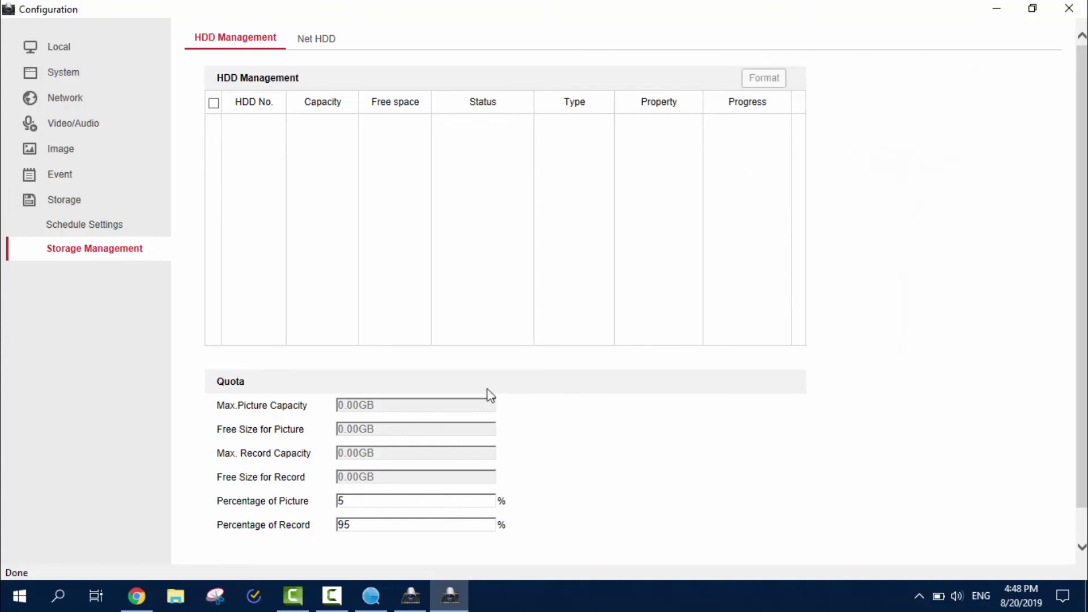
click(108, 225)
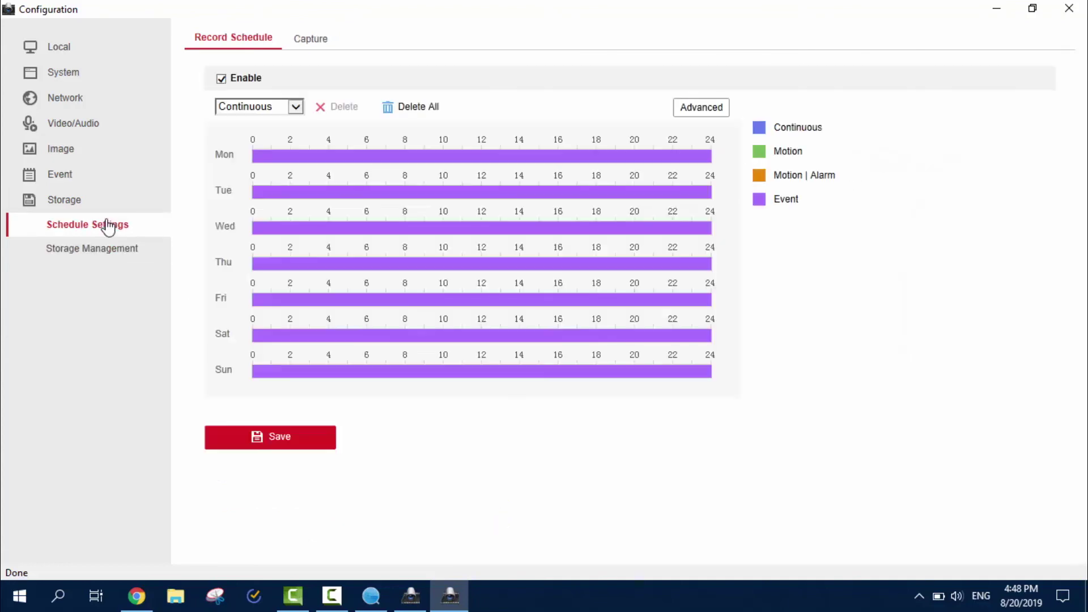
click(104, 257)
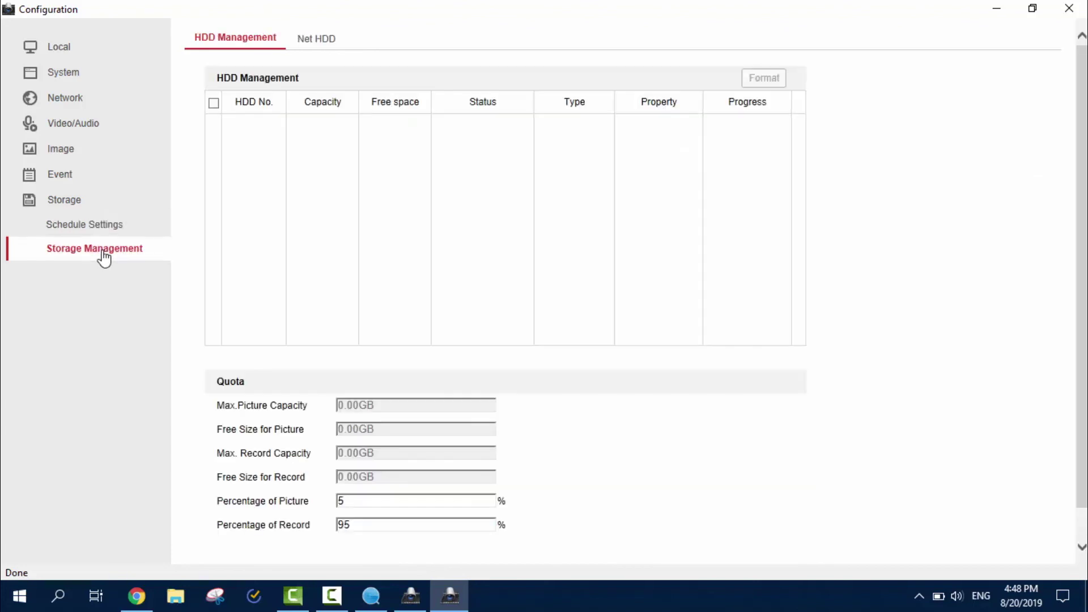